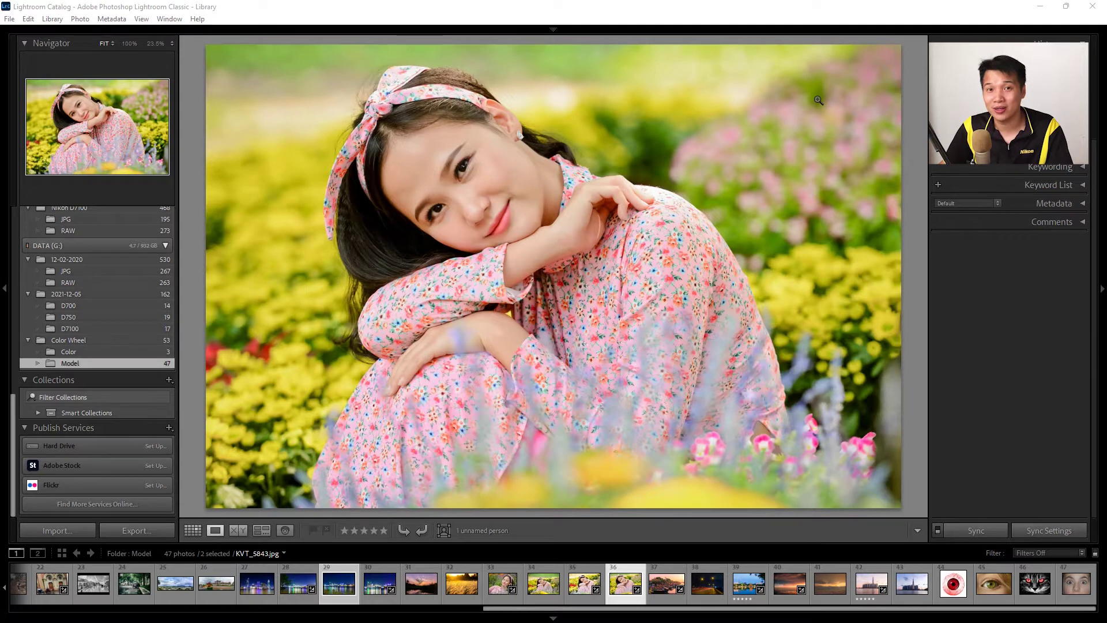
Enter Develop, expand Tone Curve and HSL, then reopen the Basic panel.
key("d")
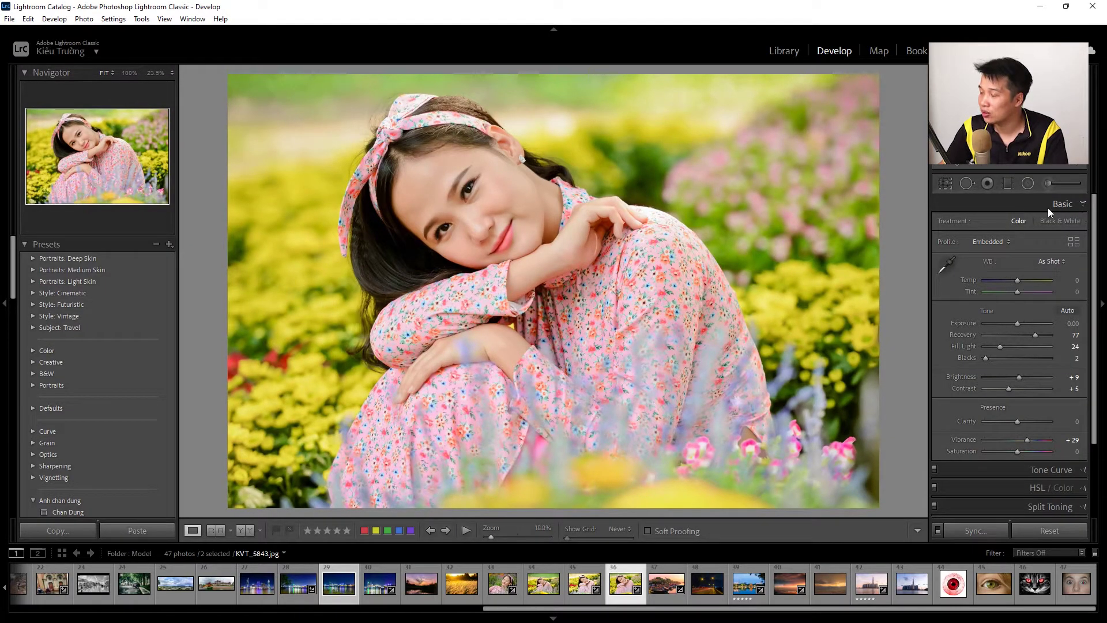
left_click(1089, 210)
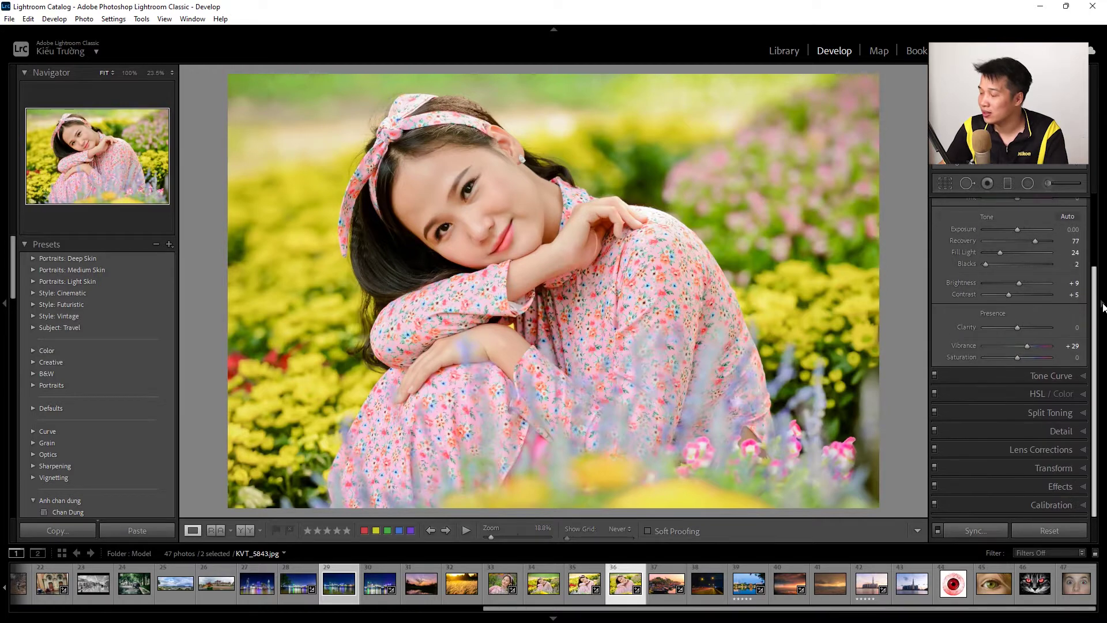
left_click_drag(1101, 220, 1105, 207)
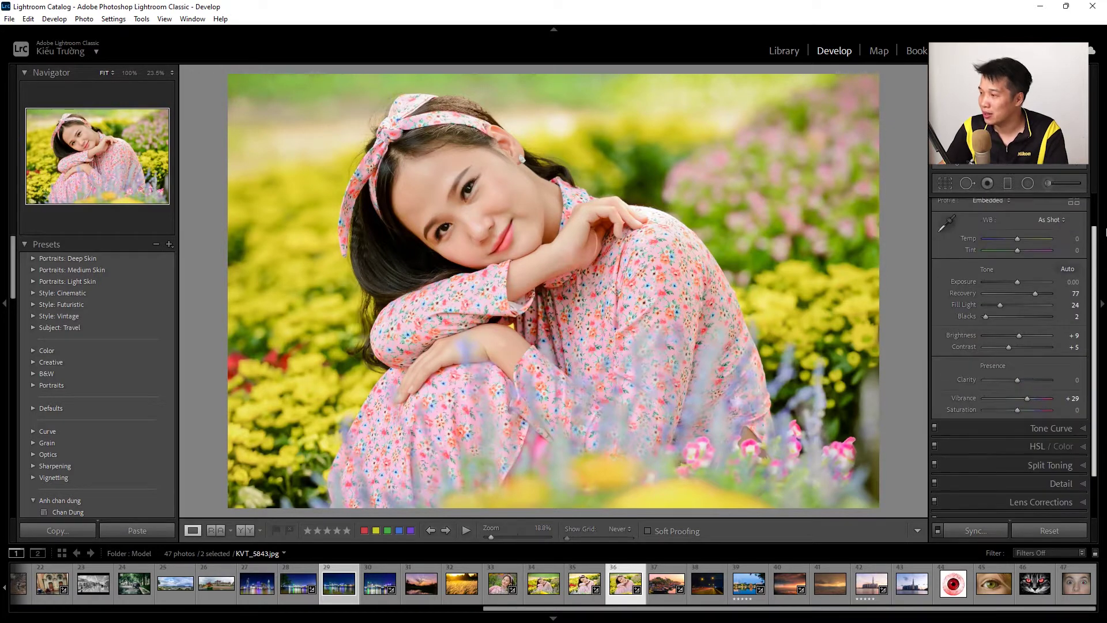
left_click(1018, 396)
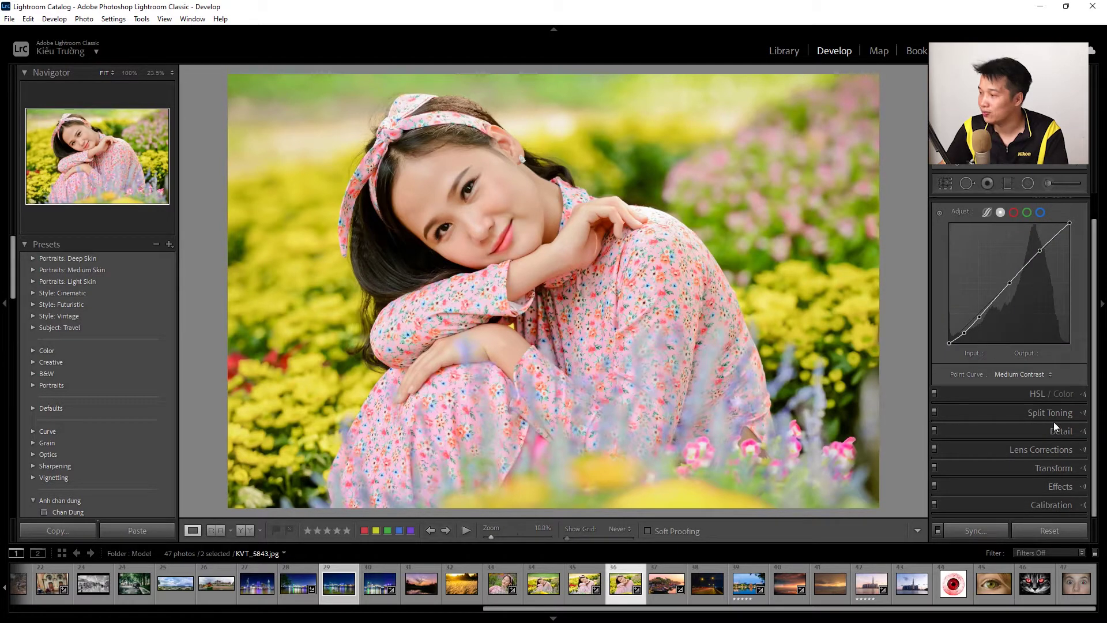
left_click(1002, 396)
mouse_move(1096, 393)
left_mouse_down()
mouse_move(1096, 431)
mouse_move(1096, 231)
left_mouse_up()
left_click(1023, 202)
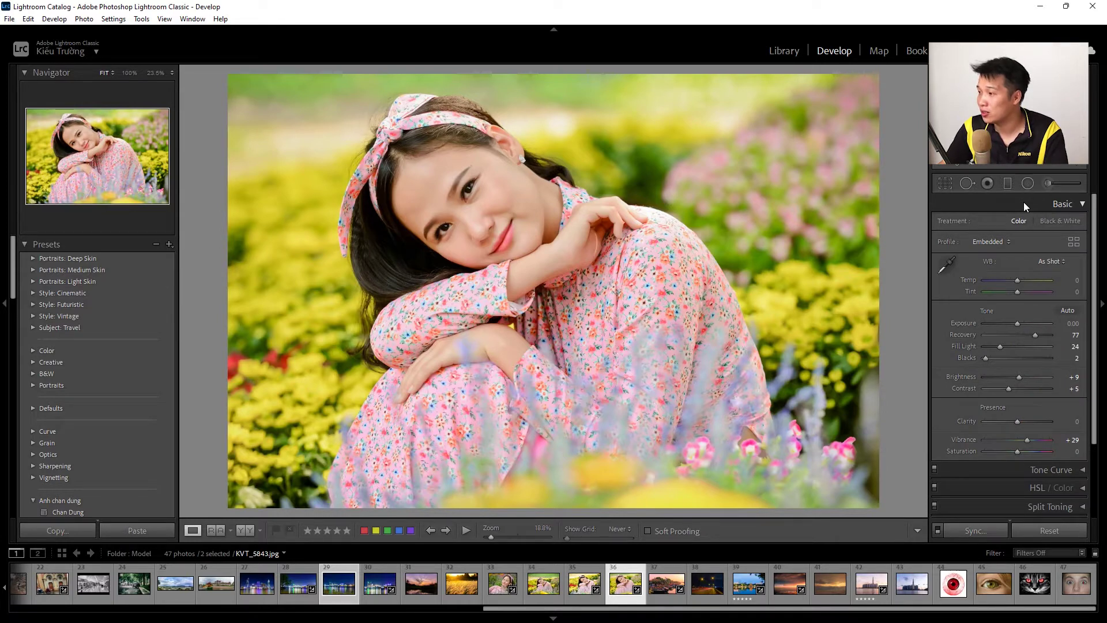
Enable panel Solo Mode and step through Tone Curve, HSL, Split Toning, Detail and Lens Corrections.
right_click(1024, 203)
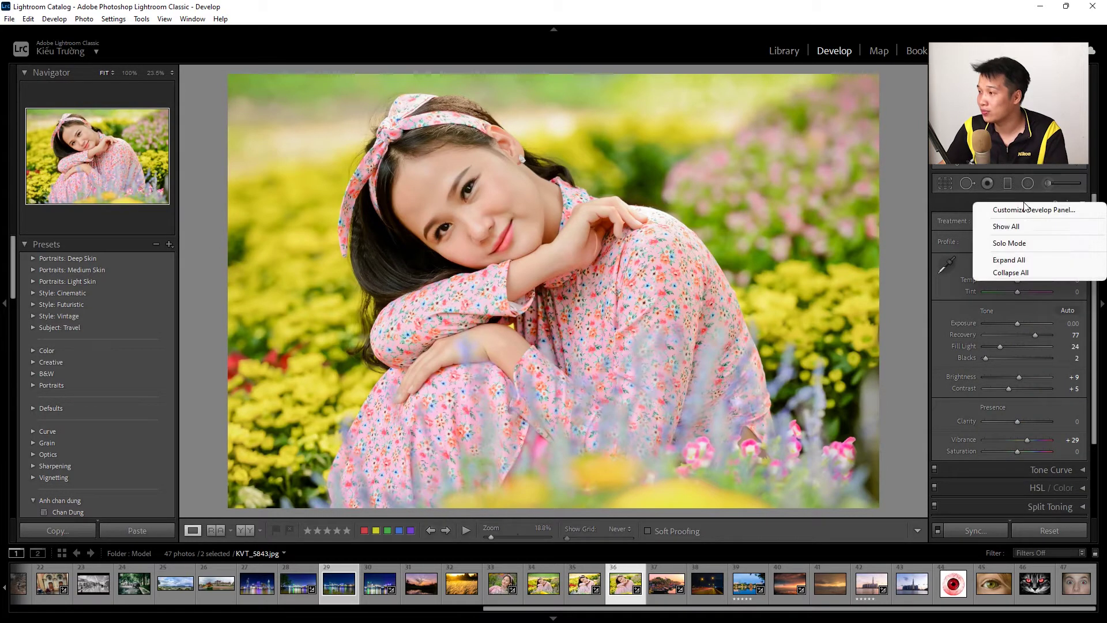
left_click(1017, 243)
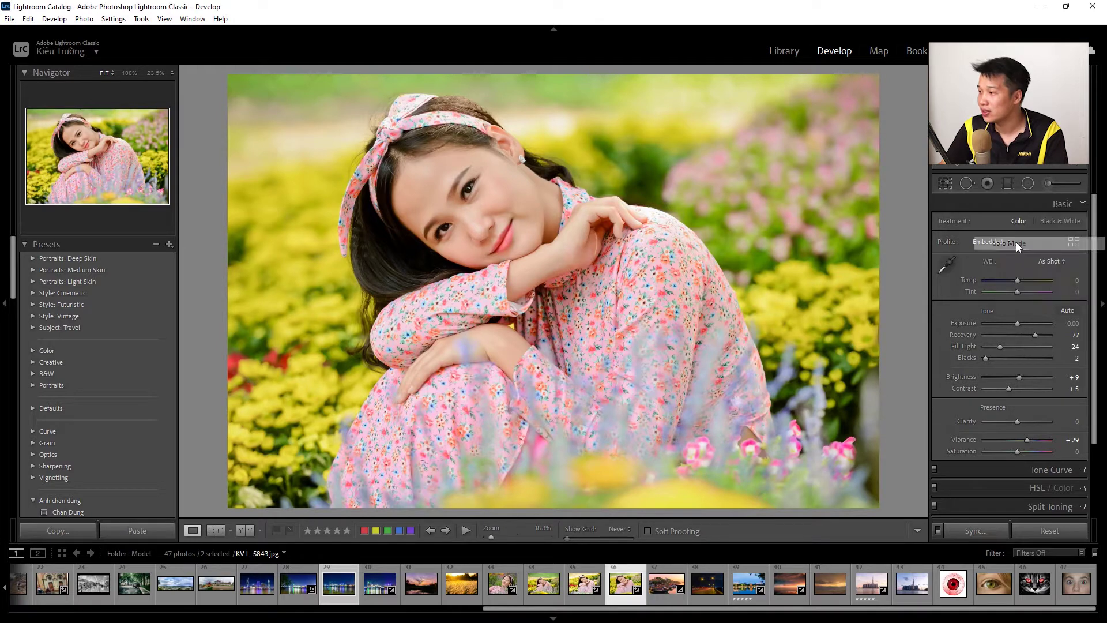
scroll(1032, 289, "down", 1)
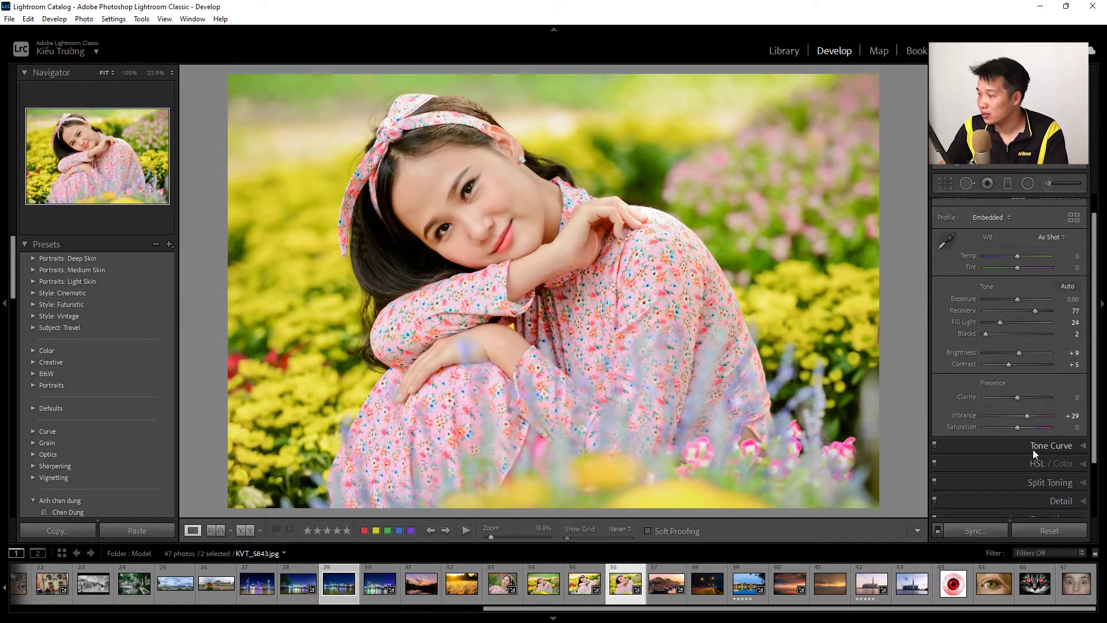
left_click(1033, 448)
left_click(1020, 394)
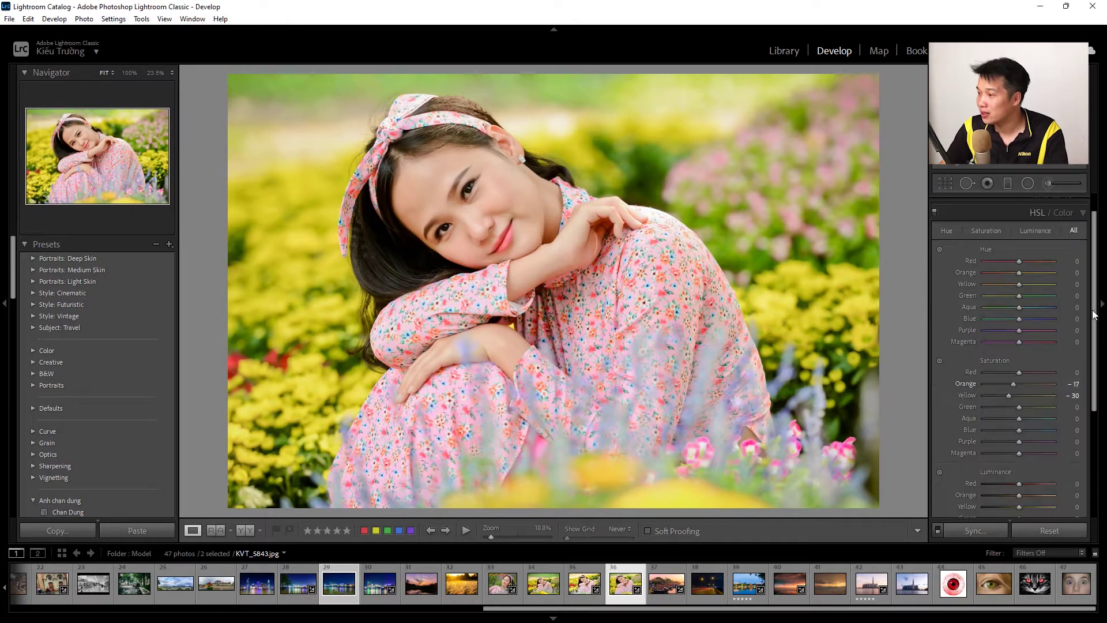
left_click_drag(1096, 287, 1096, 404)
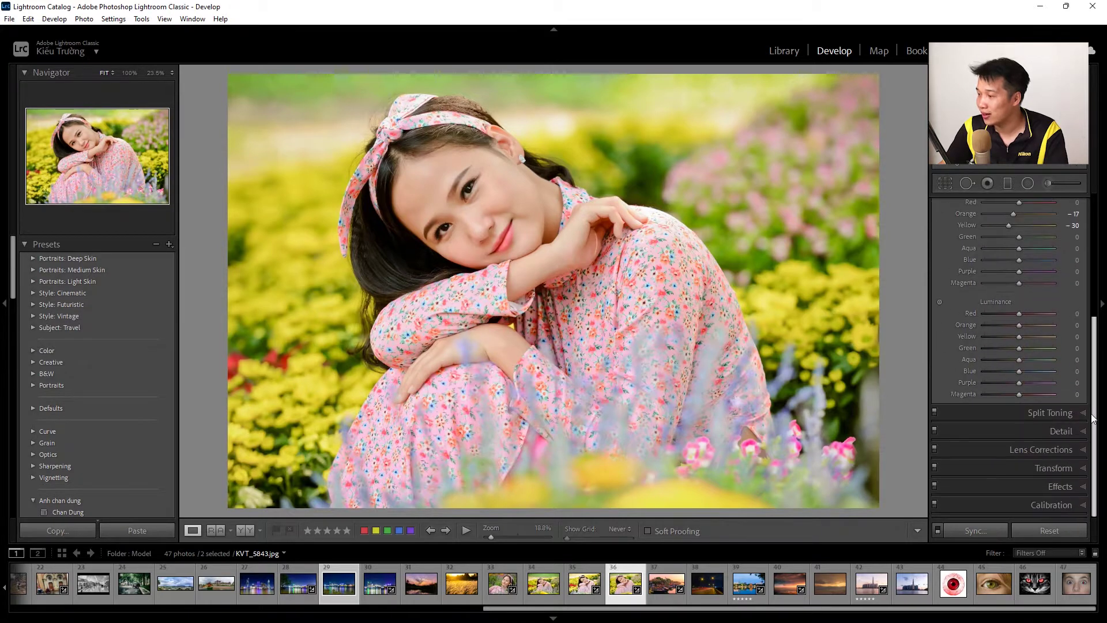
left_click(1037, 412)
left_click(1004, 379)
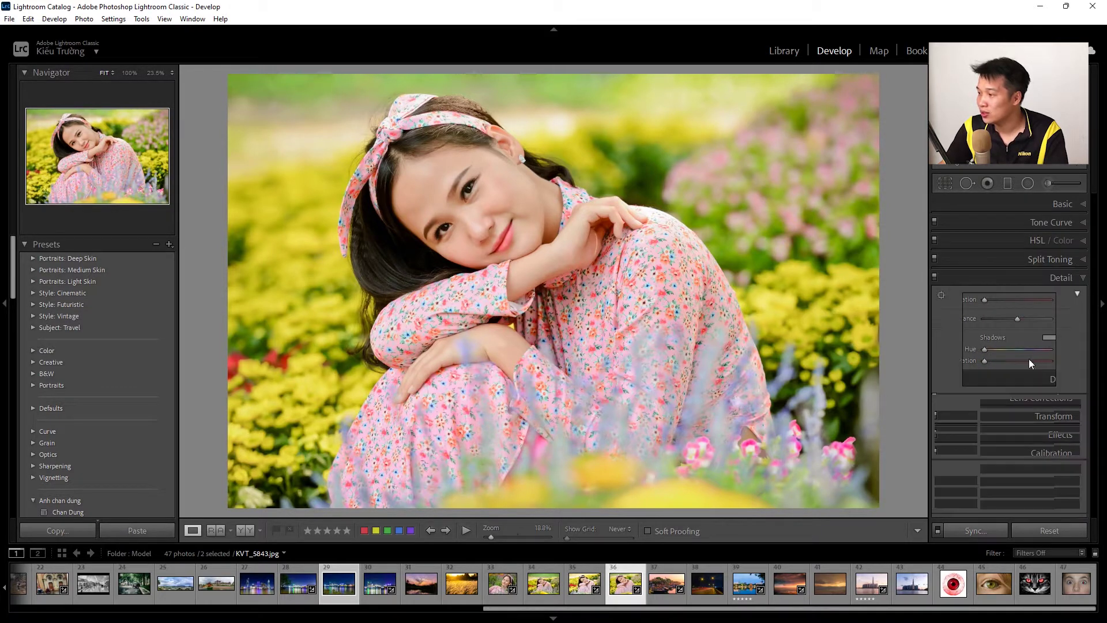
scroll(1038, 375, "down", 3)
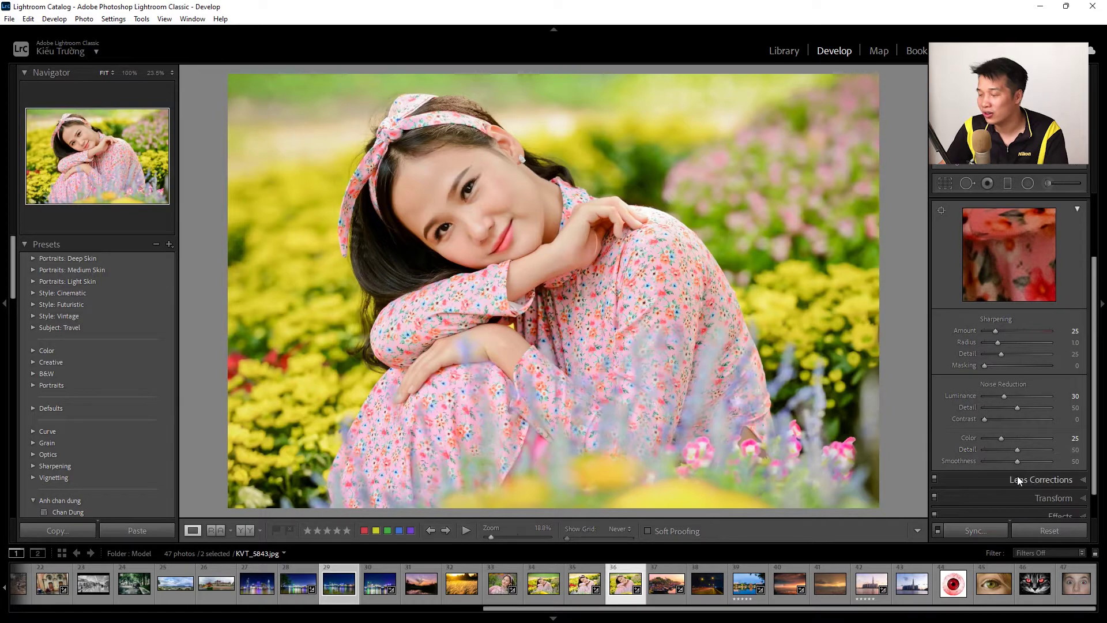
left_click(1018, 481)
scroll(1050, 248, "up", 2)
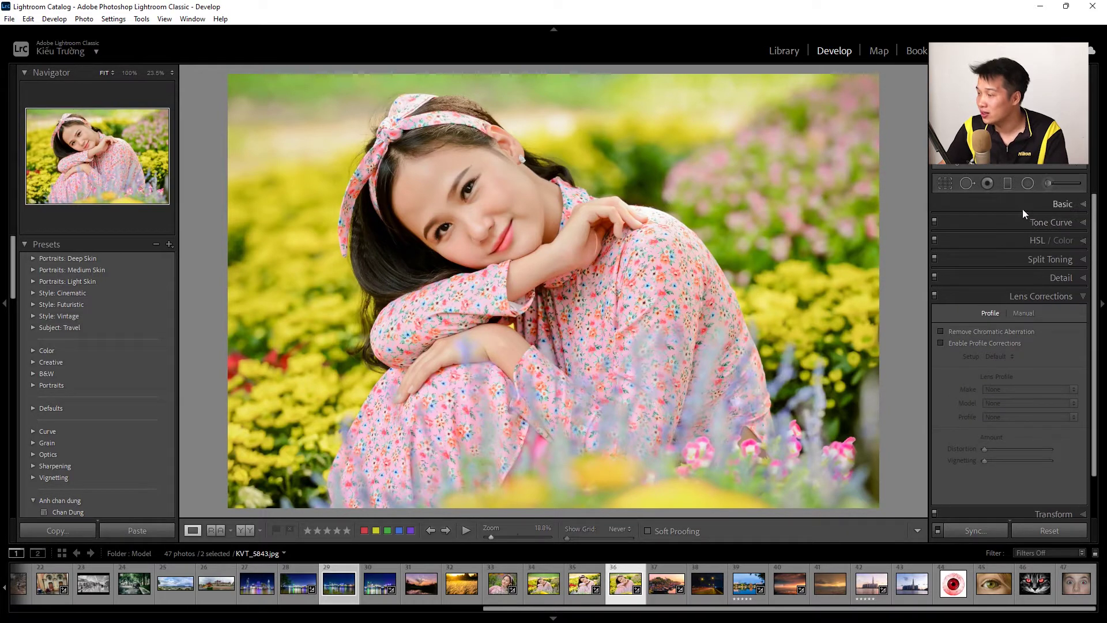
Disable Solo Mode, then expand Basic and Split Toning together, toggling HSL along the way.
right_click(1024, 211)
left_click(1016, 250)
left_click(1056, 204)
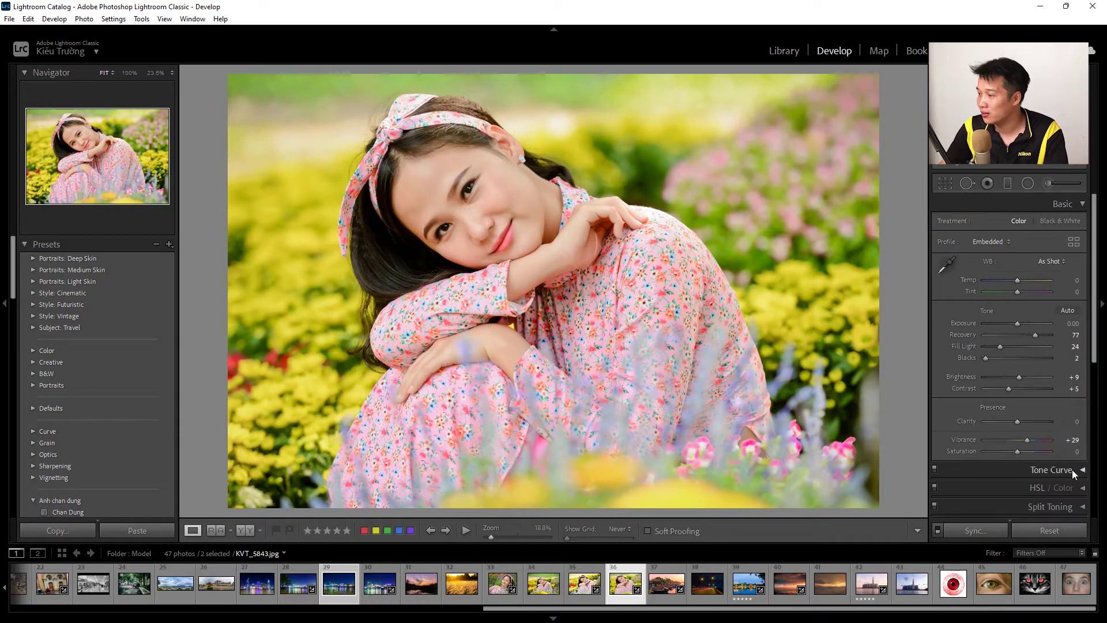
scroll(1053, 335, "down", 5)
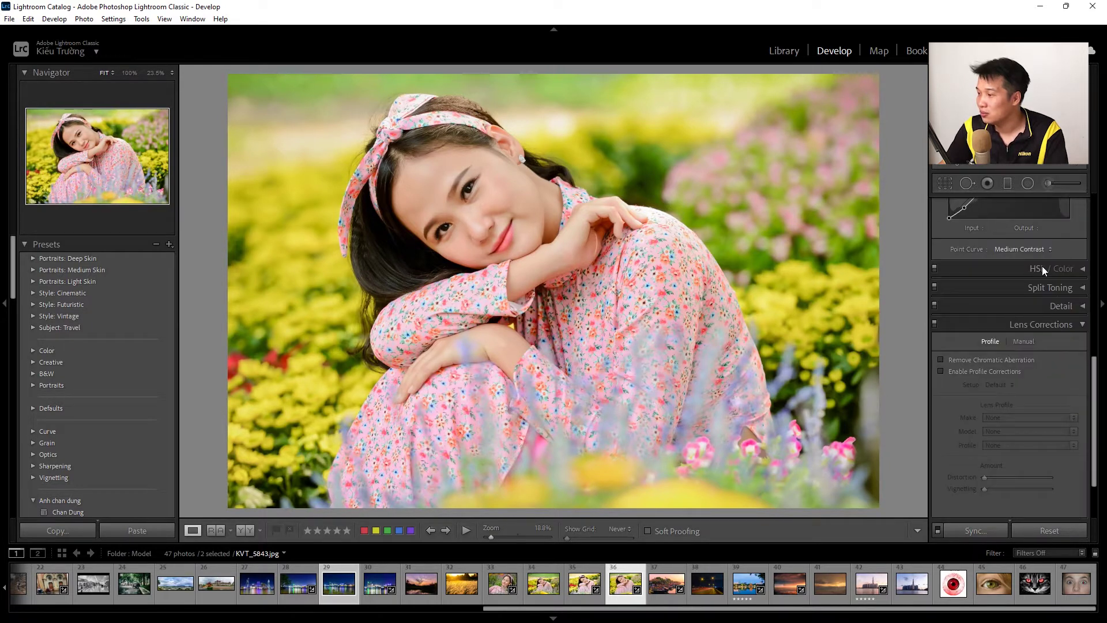
double_click(1034, 268)
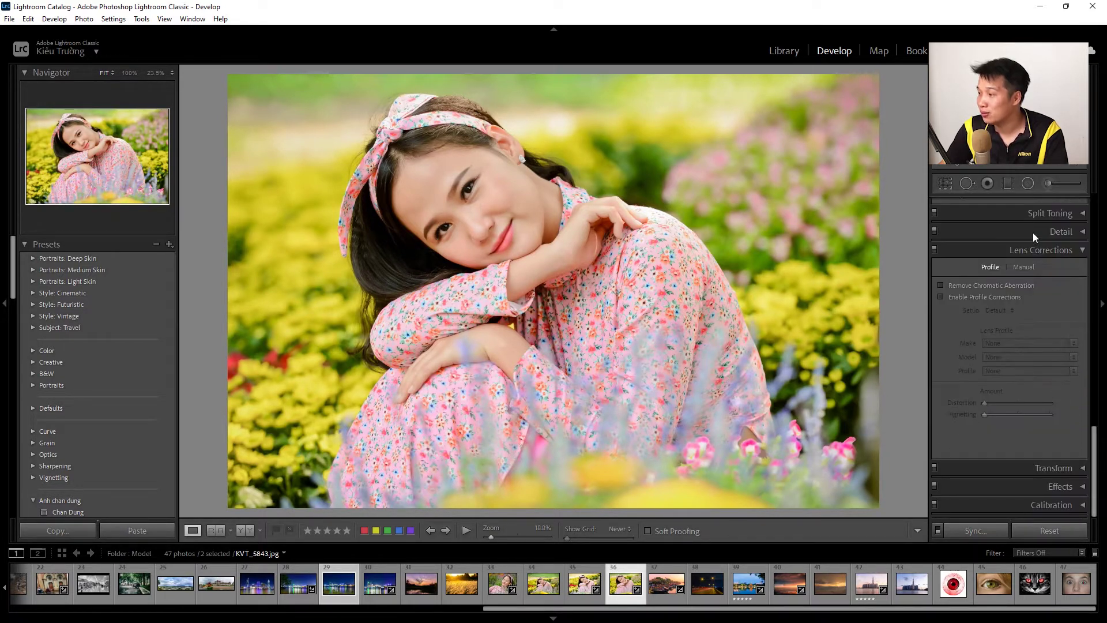
left_click(1033, 213)
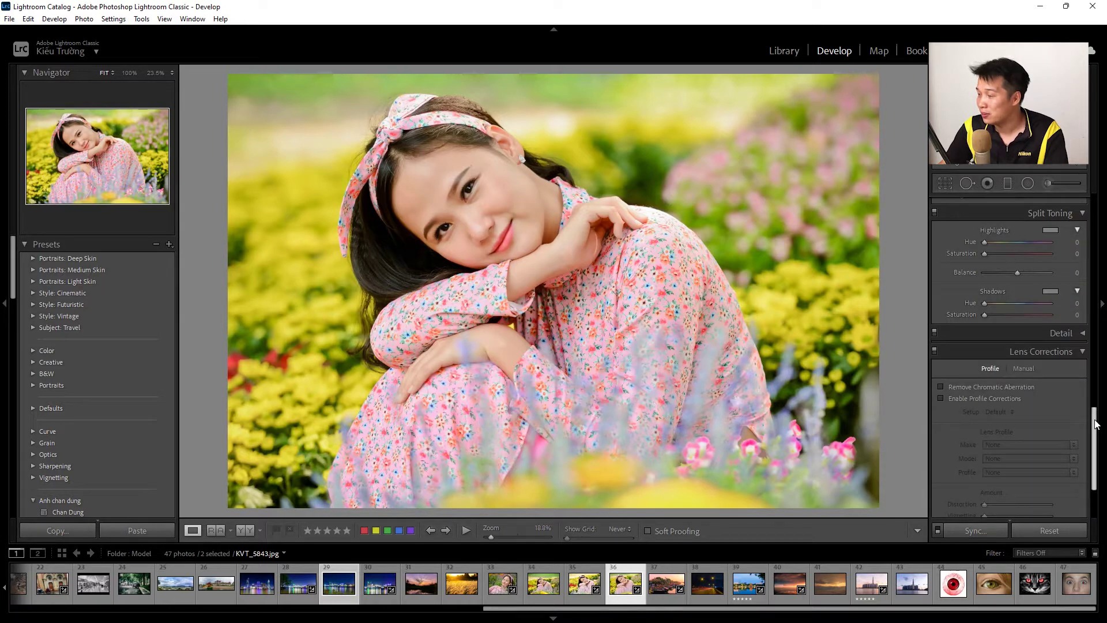
mouse_move(1095, 424)
left_mouse_down()
mouse_move(1096, 223)
mouse_move(1092, 435)
mouse_move(1093, 216)
left_mouse_up()
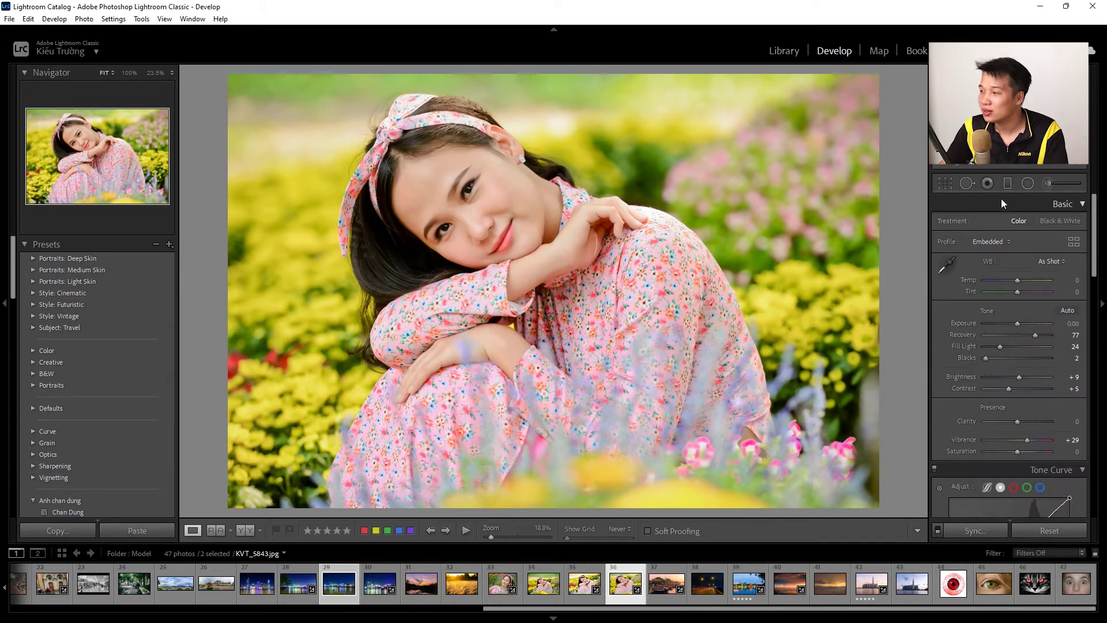
Re-enable Develop panel Solo Mode, test it on Basic and Lens Corrections, then collapse Presets.
right_click(1002, 202)
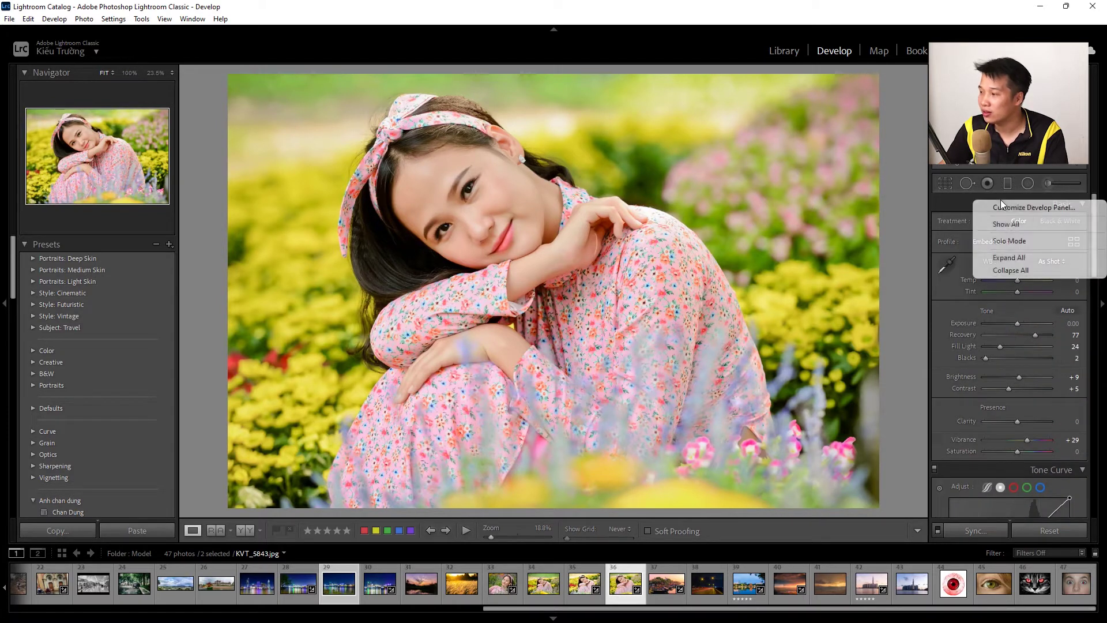
left_click(1022, 242)
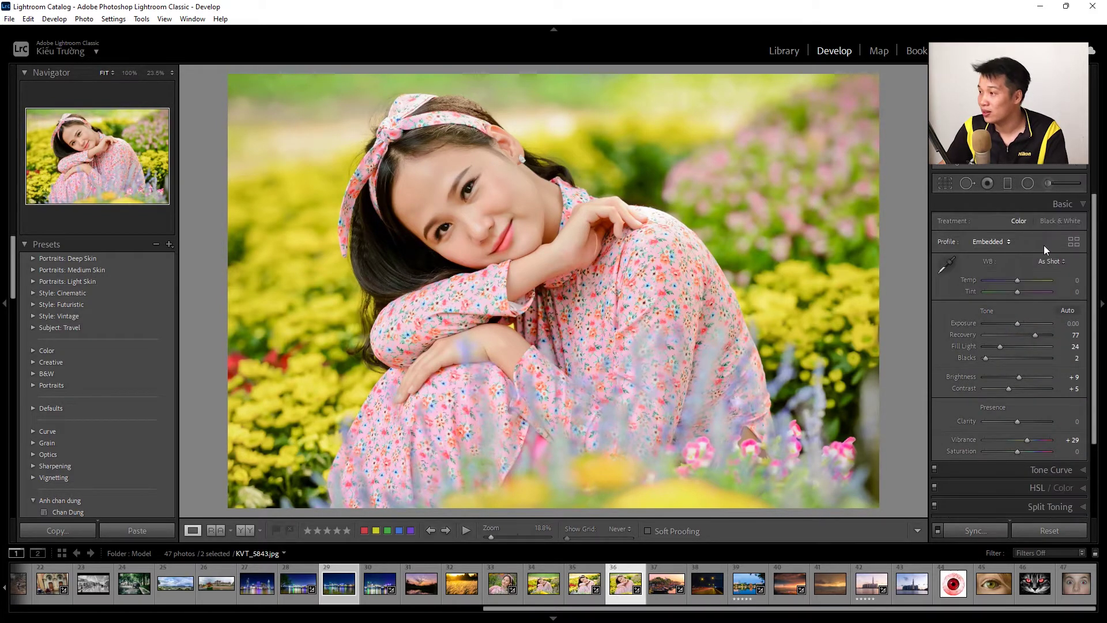
left_click(1061, 204)
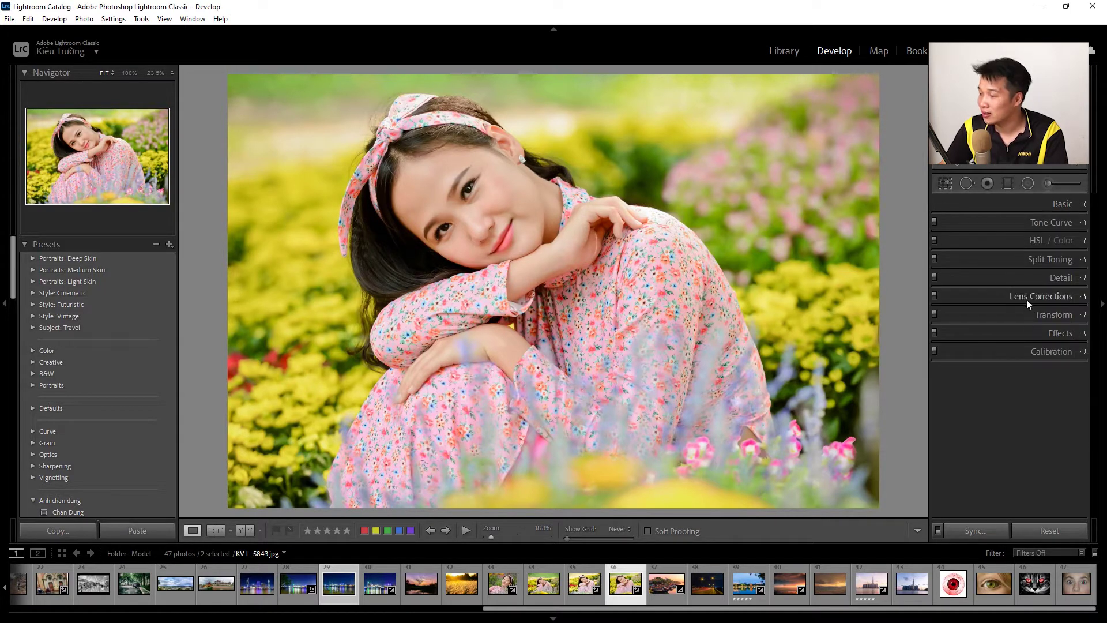
left_click(1026, 297)
left_click(1057, 201)
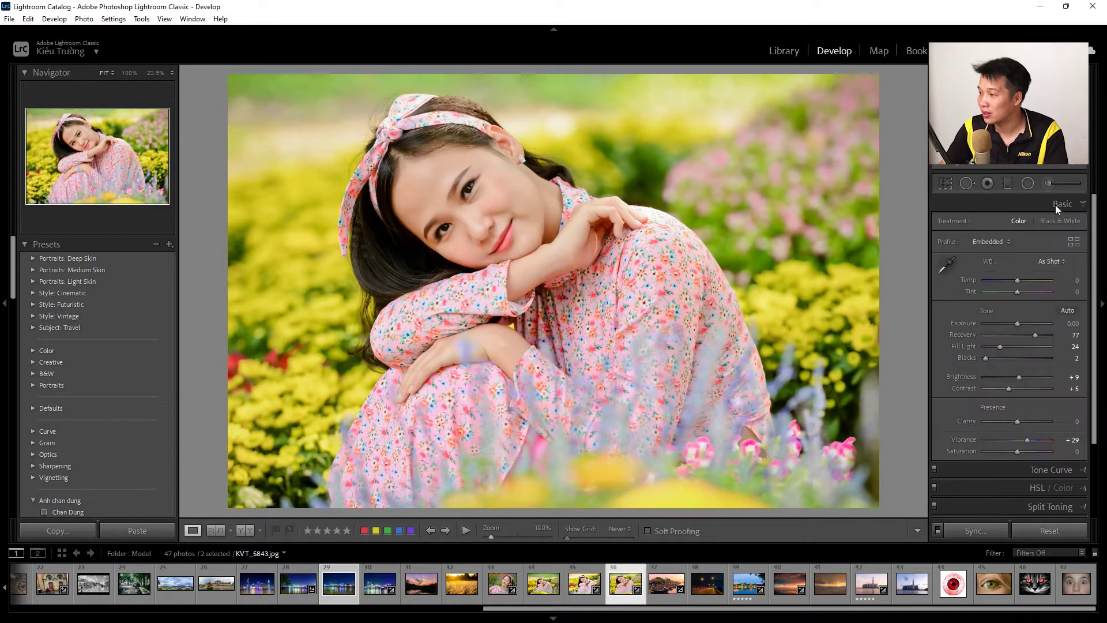
left_click(23, 243)
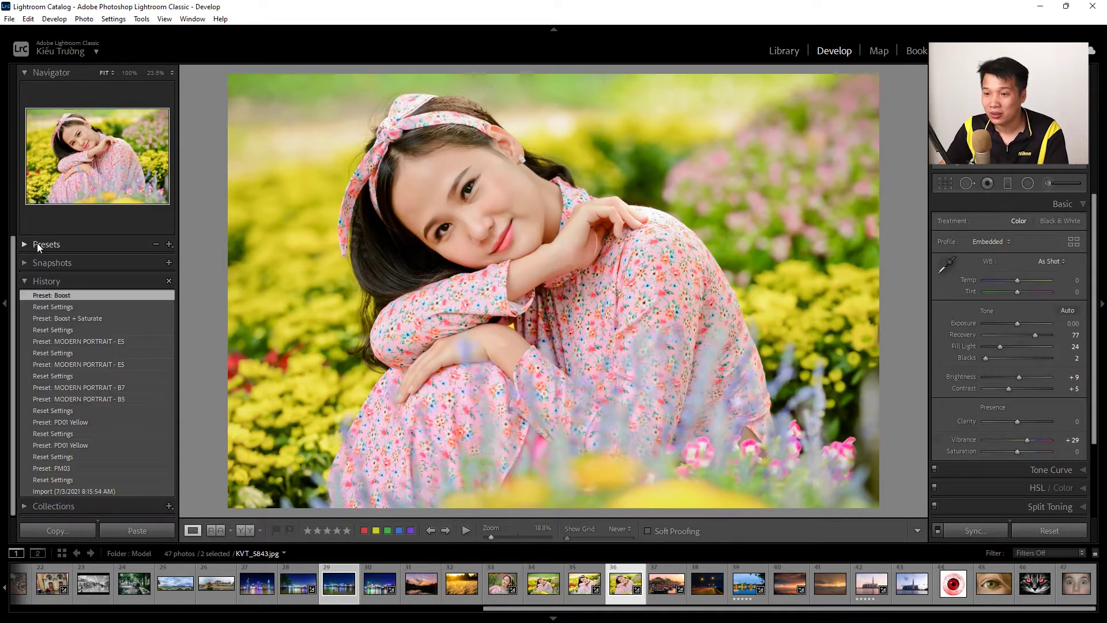
Turn on Solo Mode for the left panels, browse Presets, then open History.
left_click(25, 281)
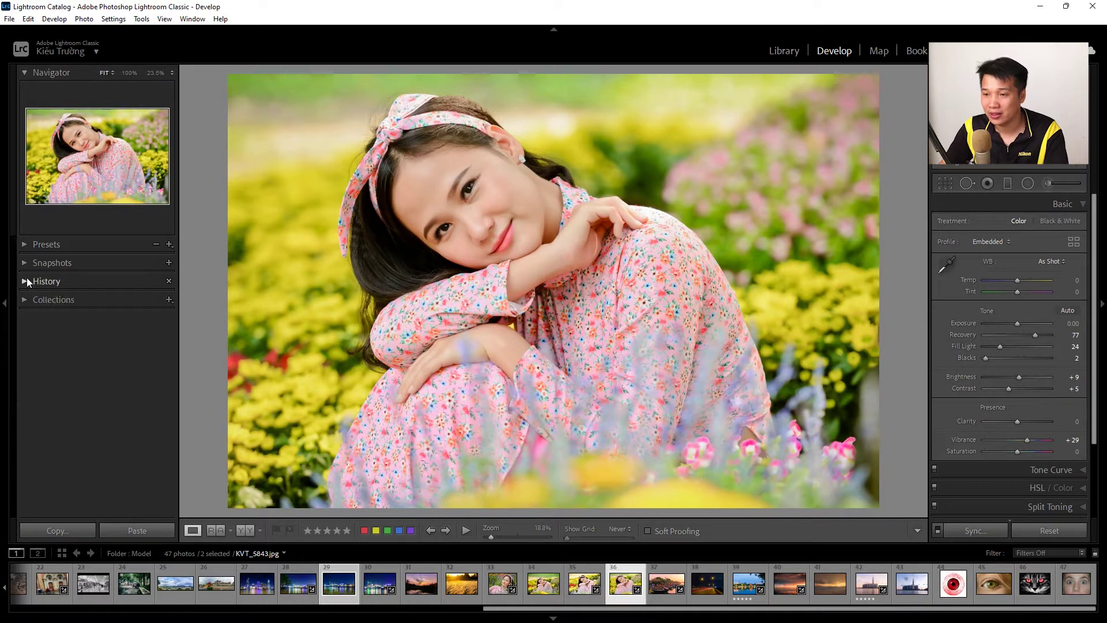
right_click(98, 242)
left_click(137, 322)
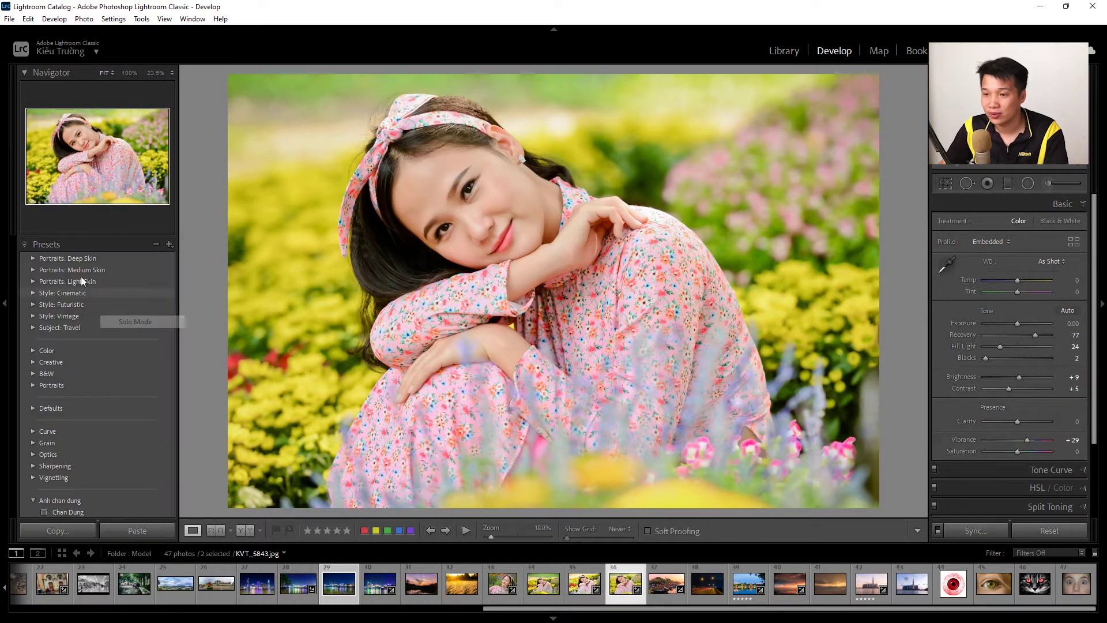
left_click(25, 247)
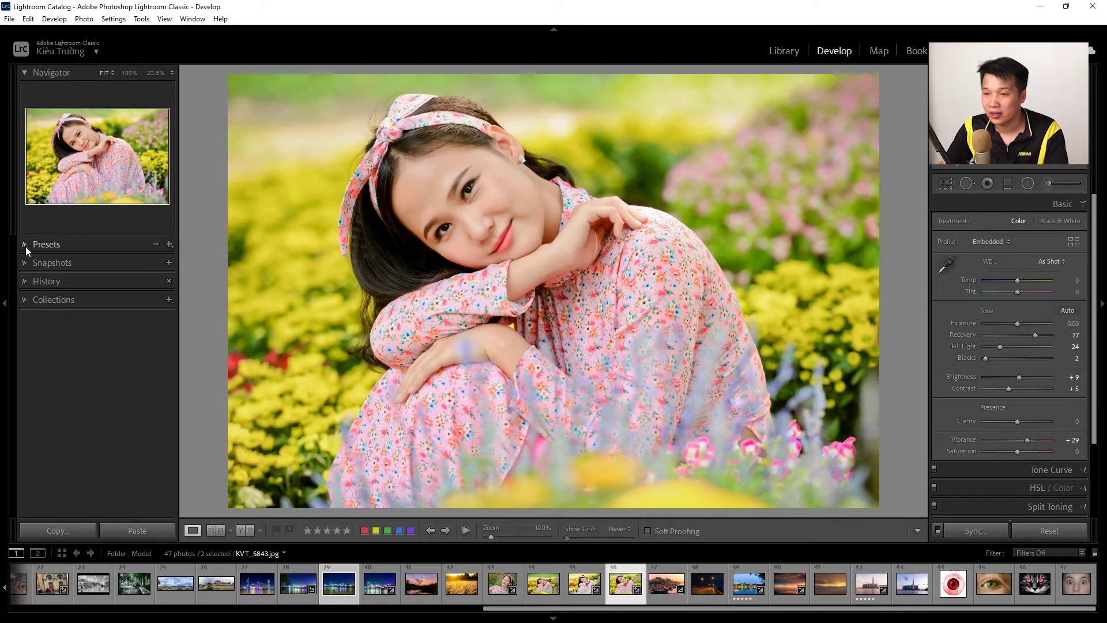
left_click(58, 244)
scroll(98, 394, "down", 5)
scroll(103, 408, "down", 5)
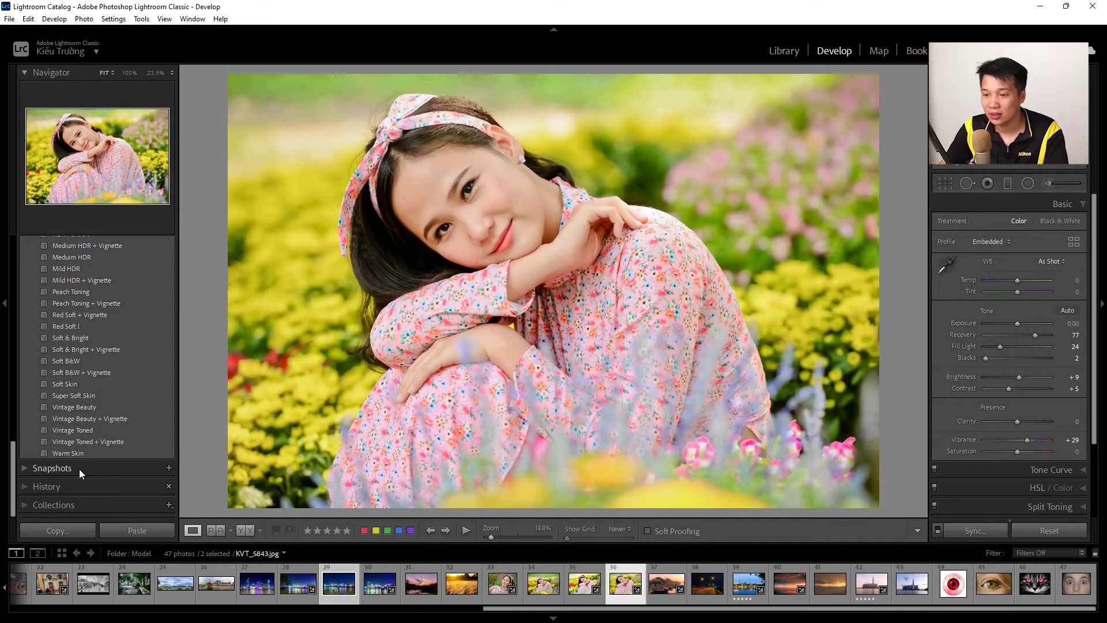
left_click(75, 487)
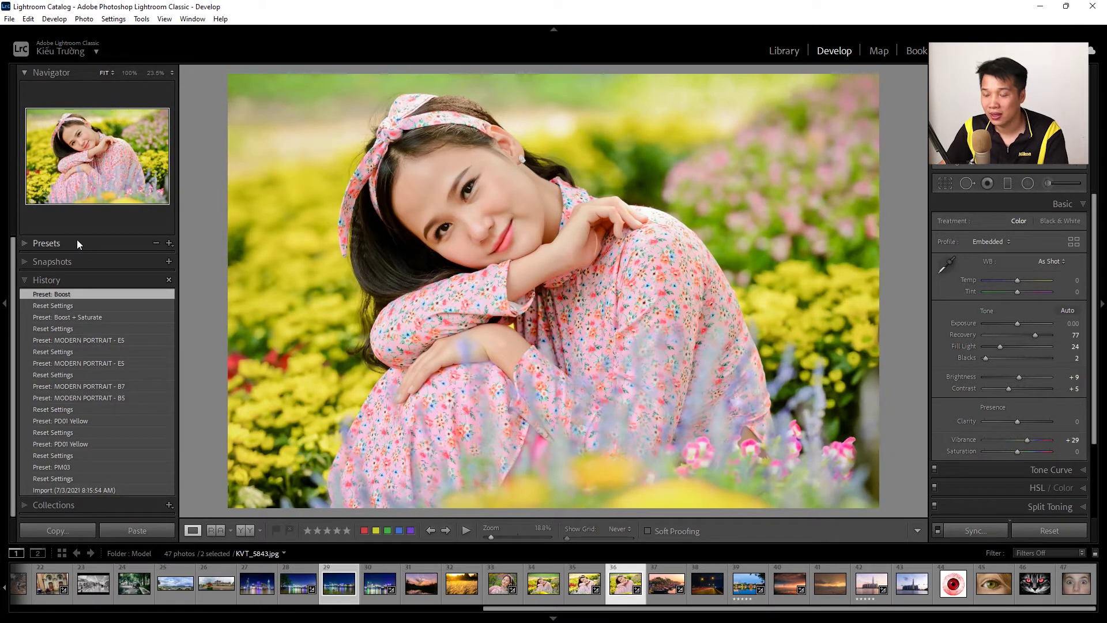
Turn off left-panel Solo Mode, browse Presets, then choose Collapse All for the left panels.
right_click(78, 243)
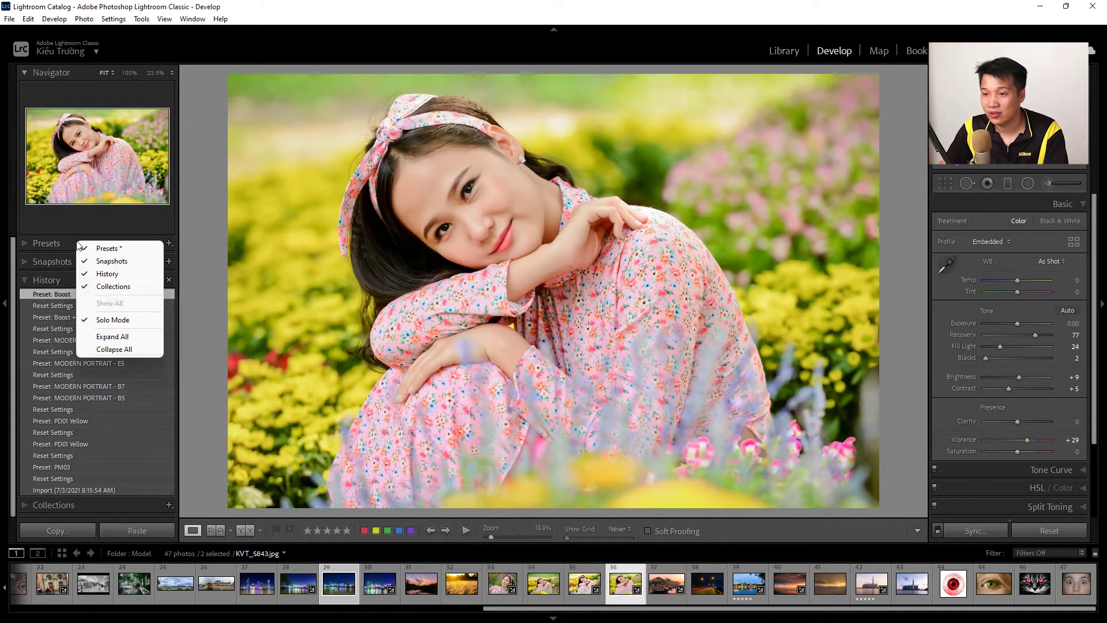
left_click(113, 322)
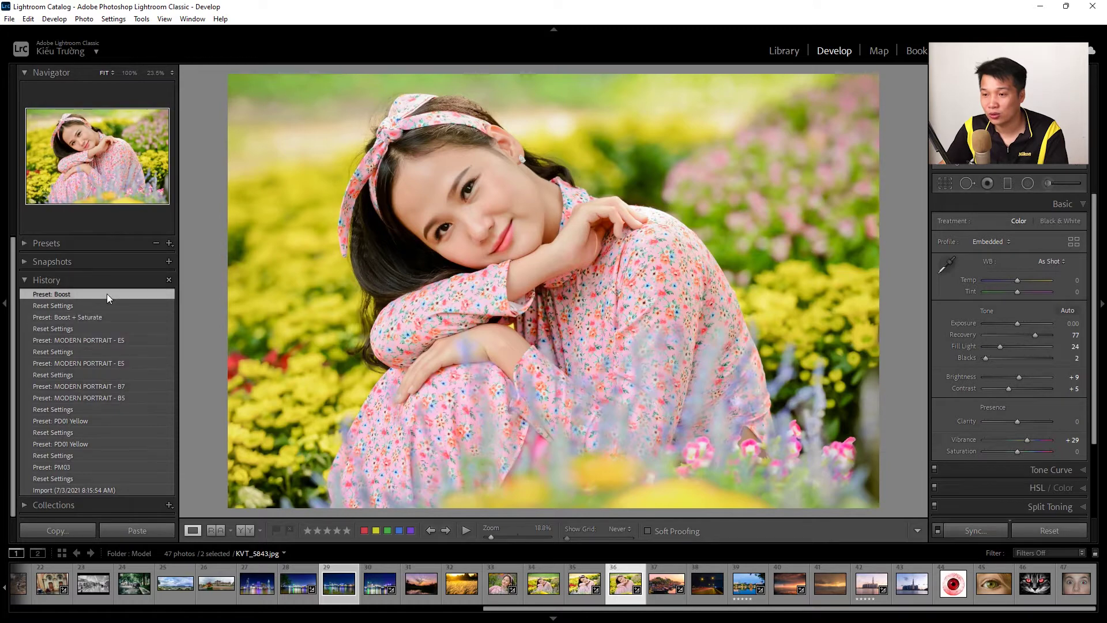
left_click(43, 243)
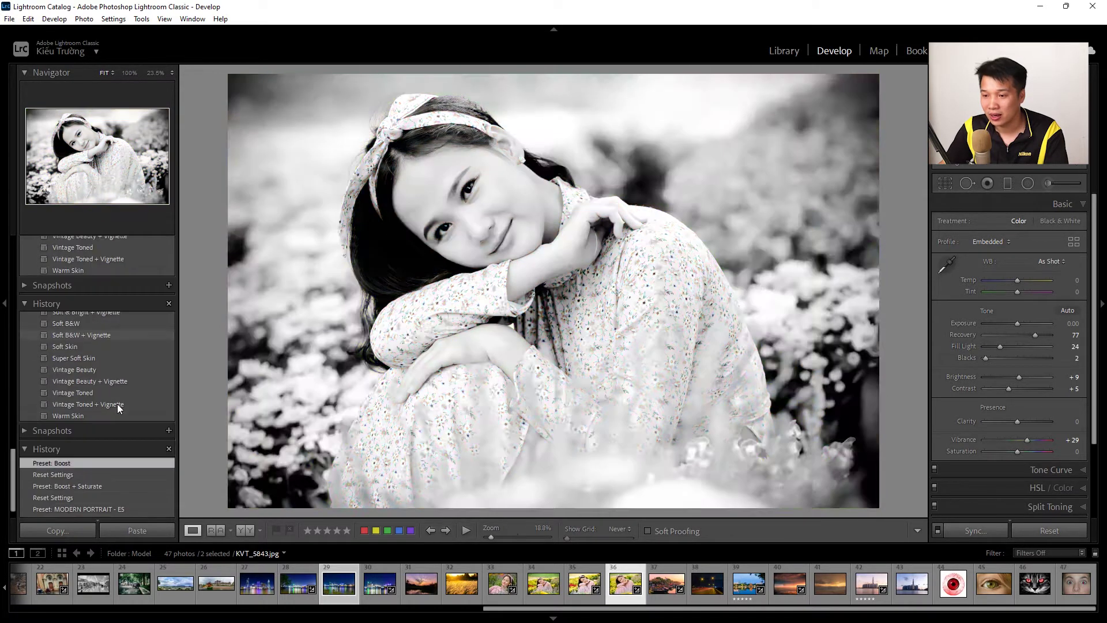
scroll(95, 299, "up", 5)
scroll(99, 308, "up", 5)
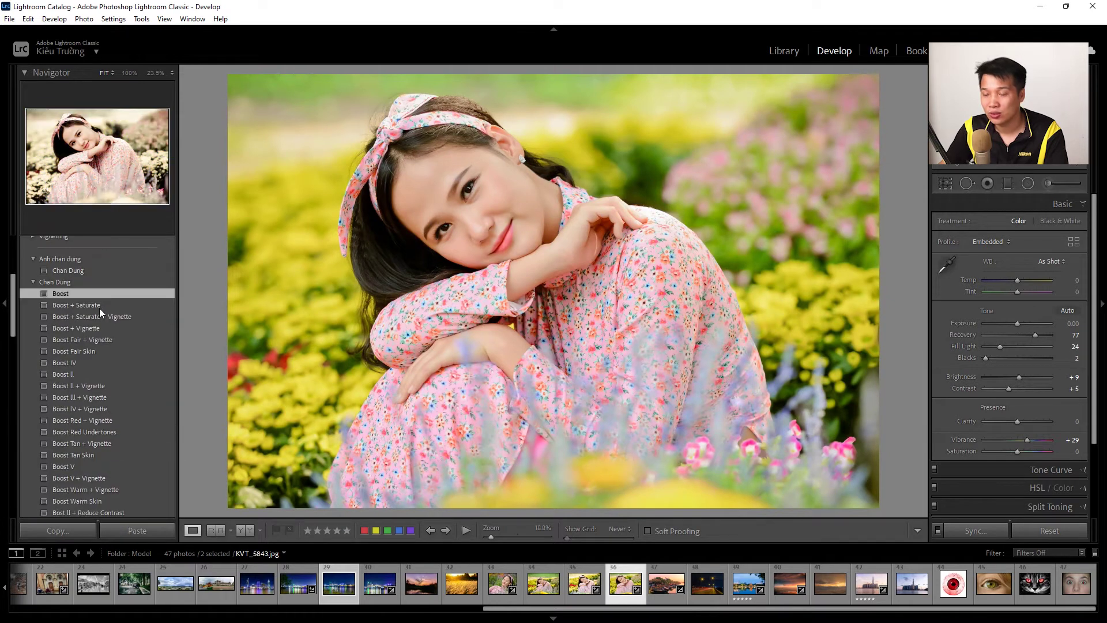
scroll(101, 308, "up", 5)
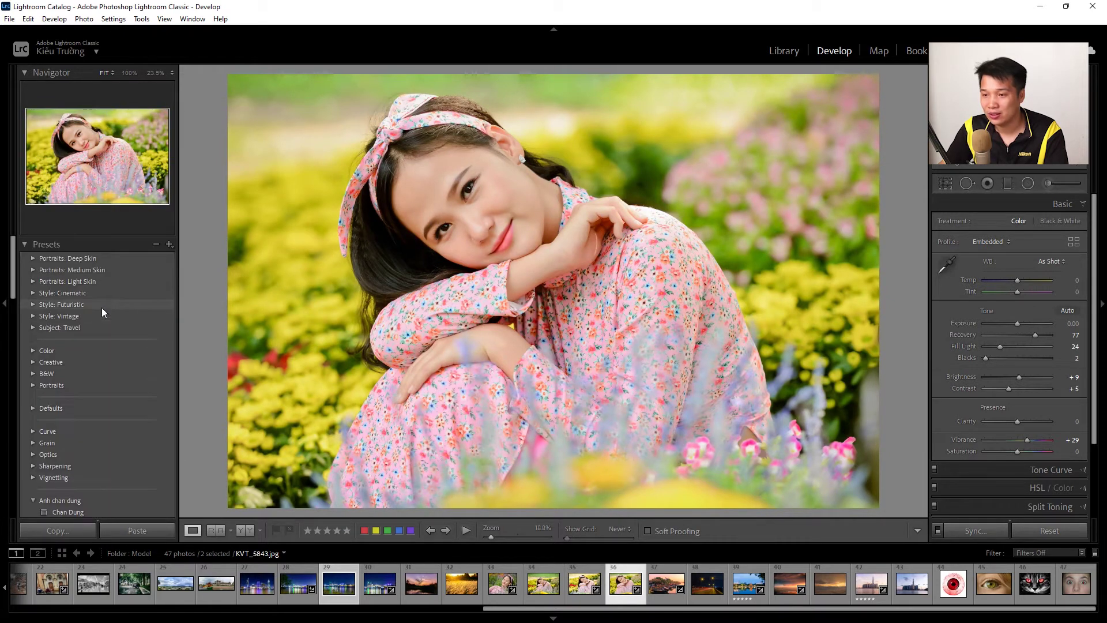
right_click(82, 241)
left_click(109, 349)
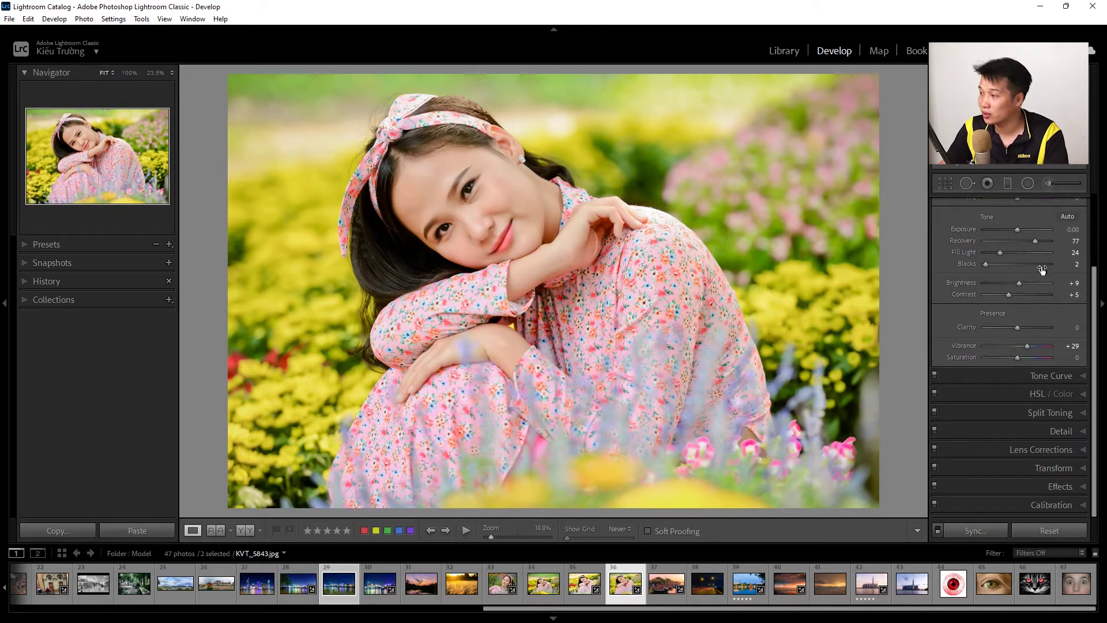
Toggle the left panel with its edge triangle, then hide both side panels with Tab.
left_click(3, 306)
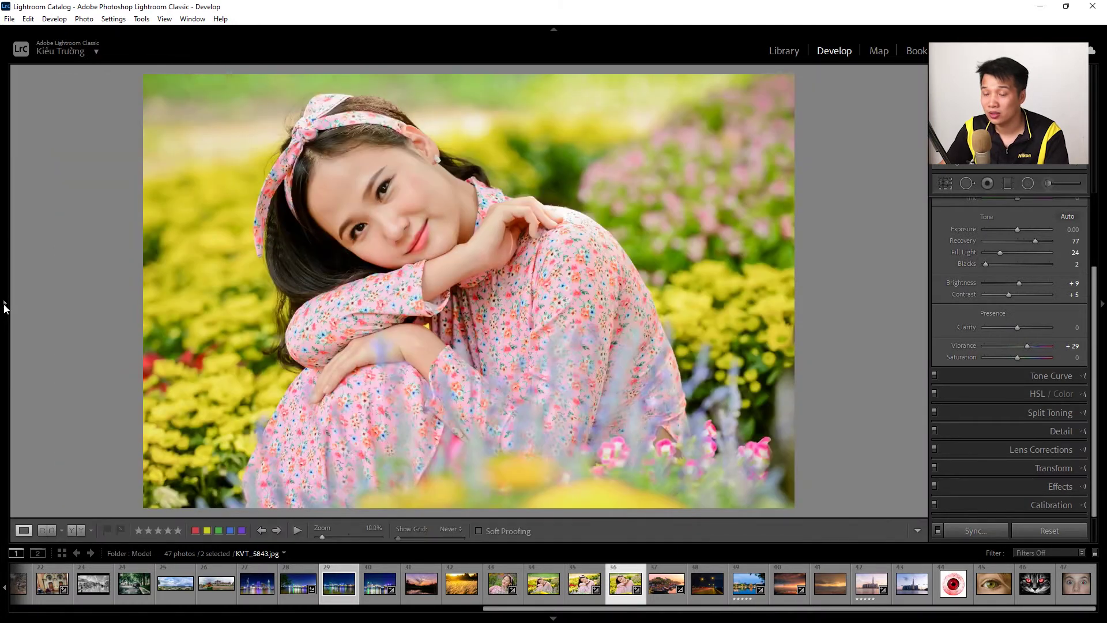
left_click(4, 305)
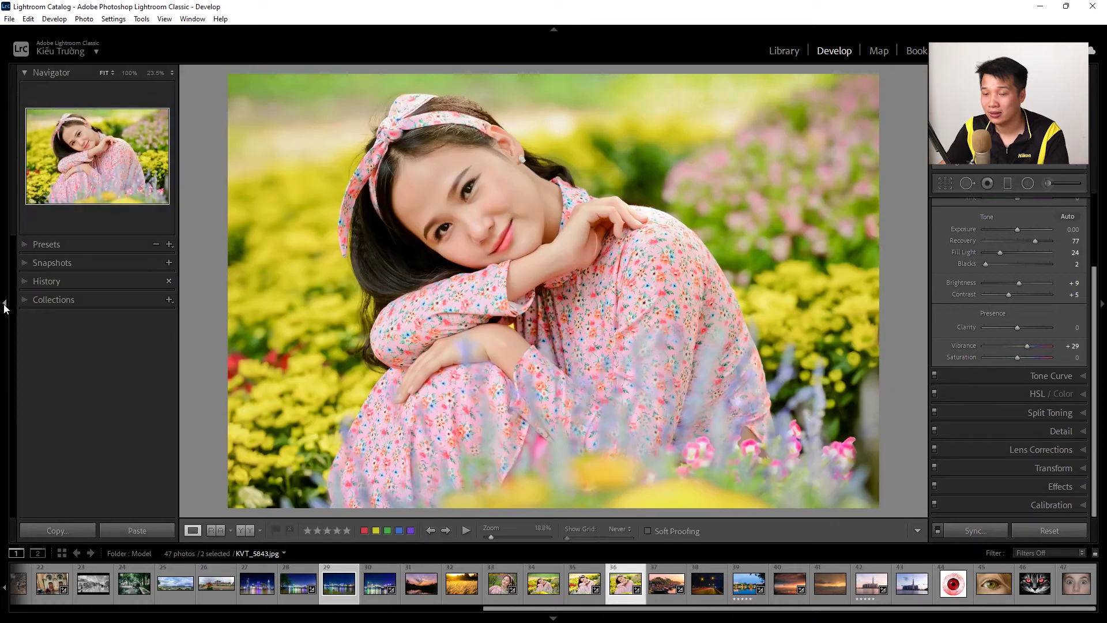
left_click(4, 306)
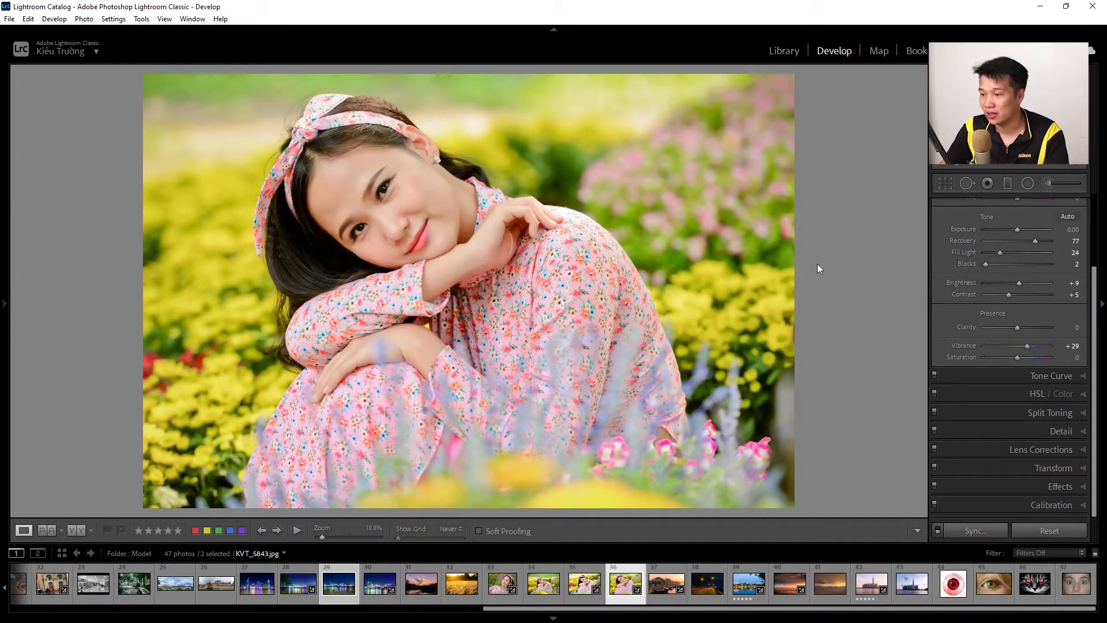
left_click(1103, 306)
key("Tab")
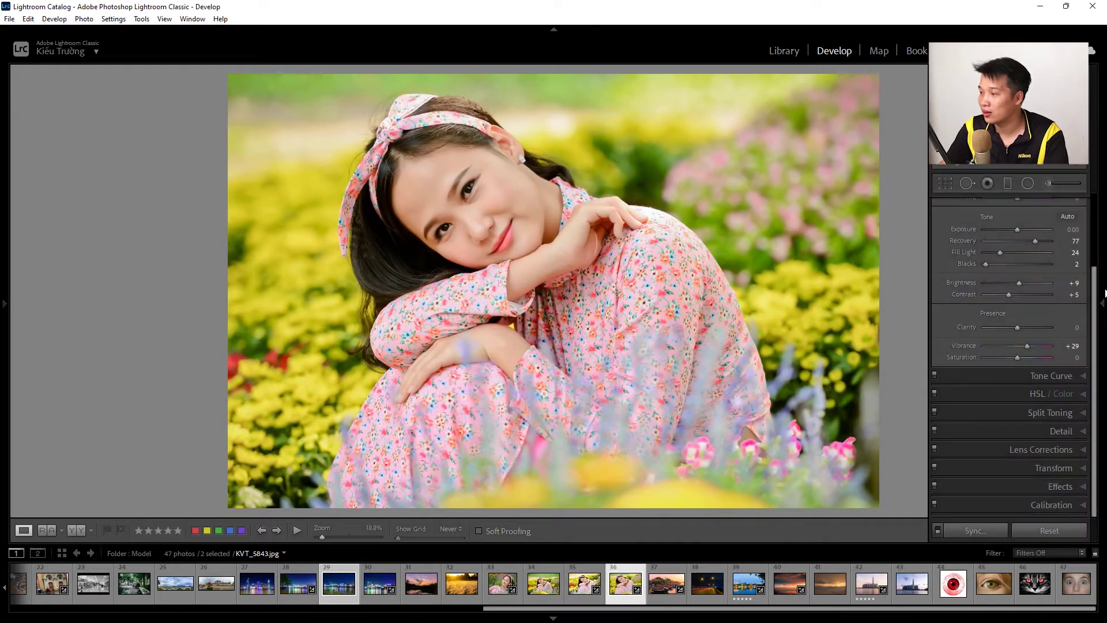
Hide and reshow the top module bar, then use Tab until both side panels show.
left_click(553, 29)
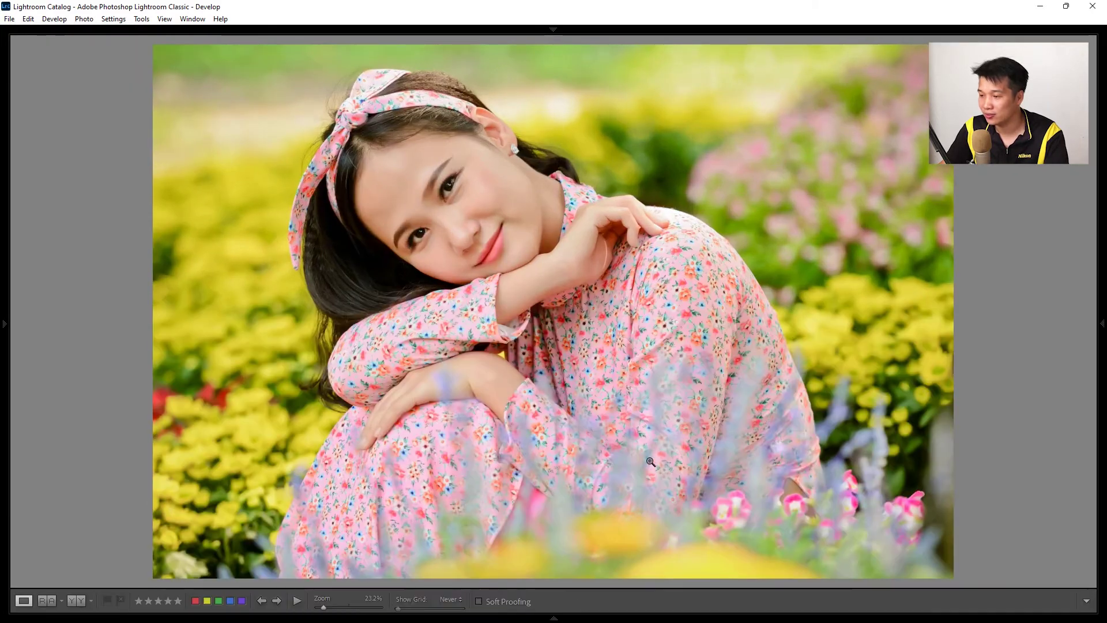
left_click(553, 29)
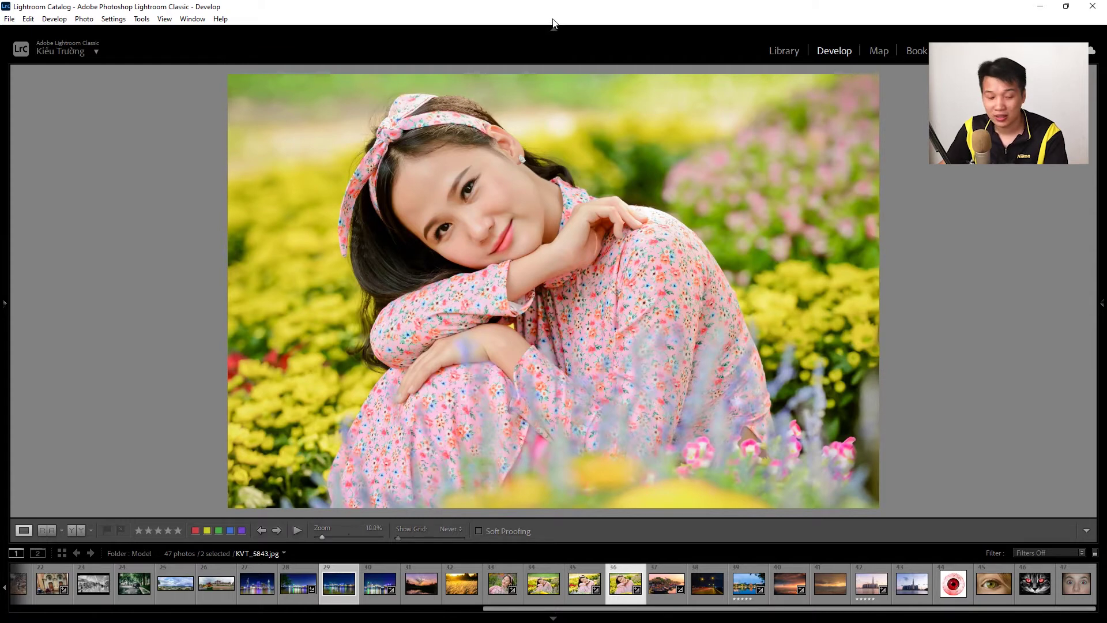
key("Tab")
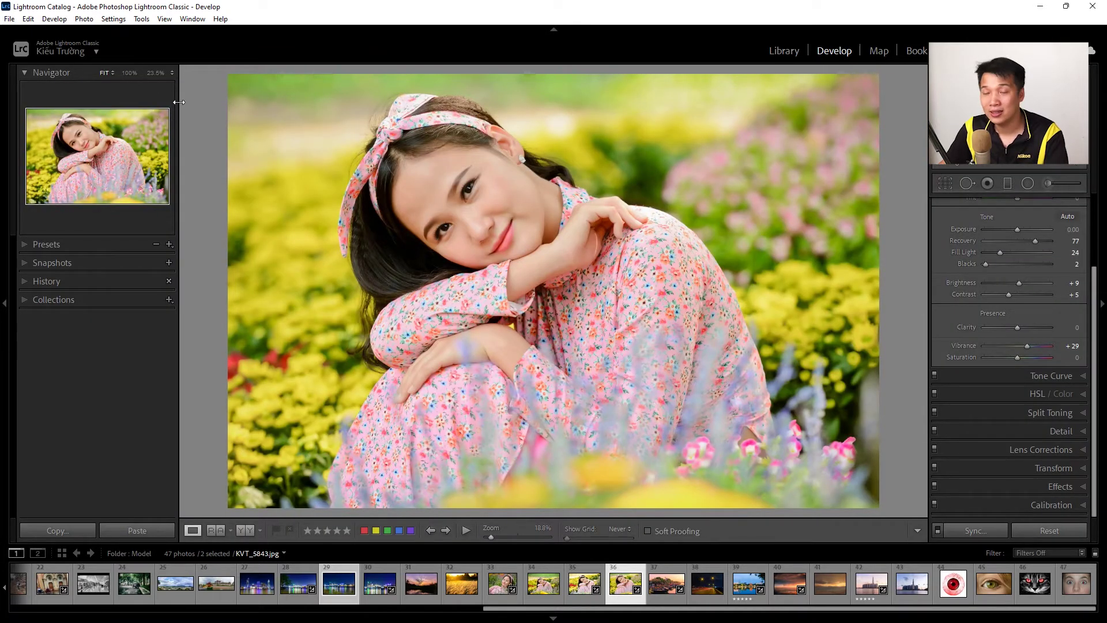
key("Tab")
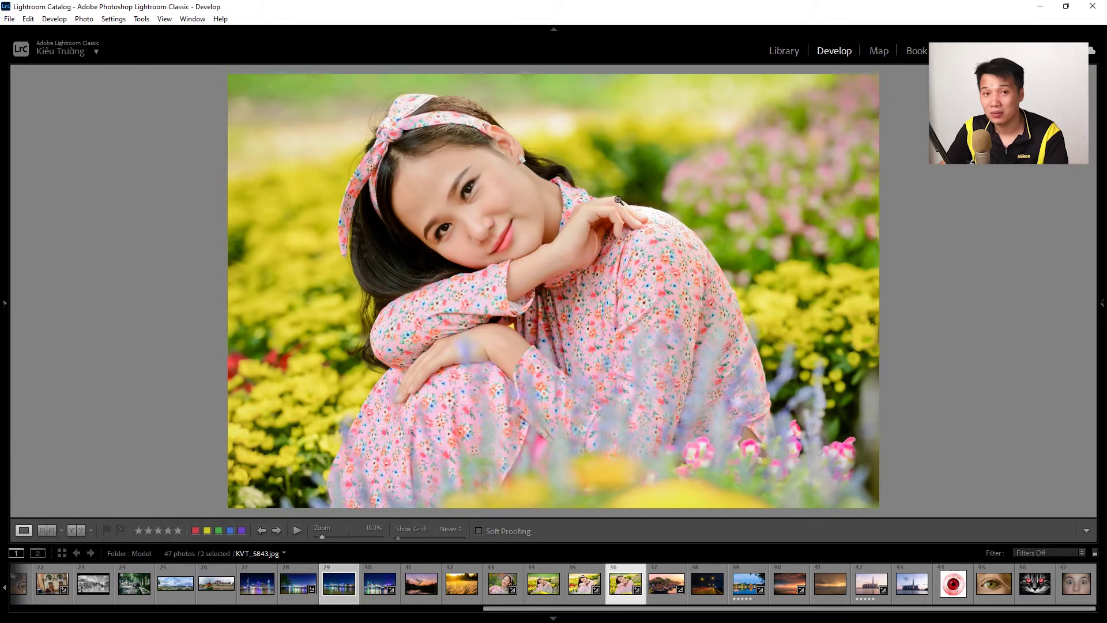
key("Tab")
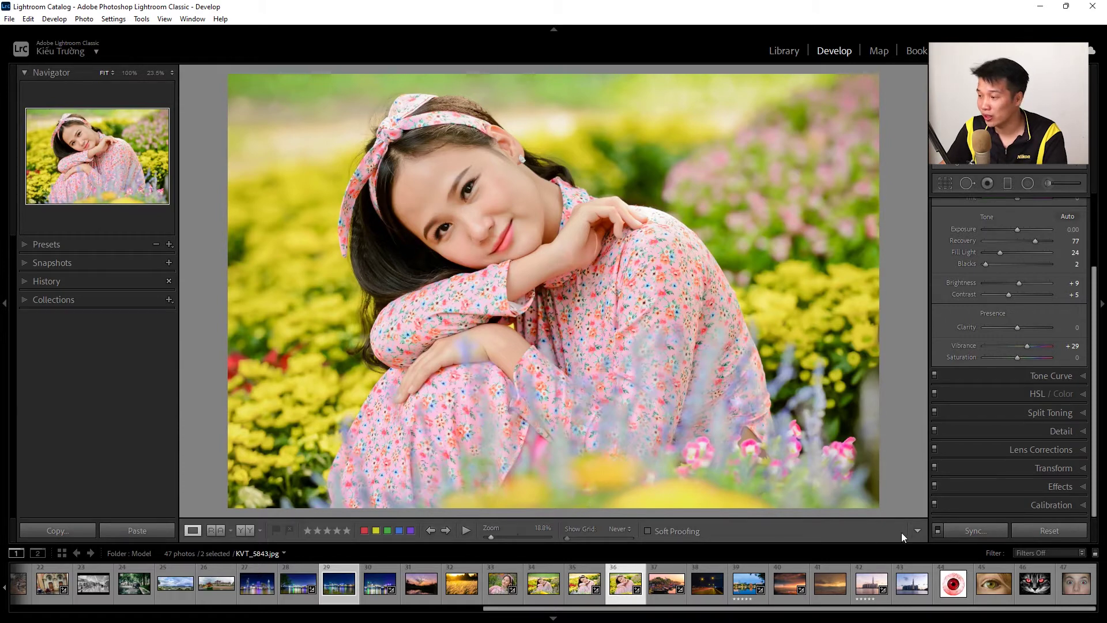
left_click(346, 530)
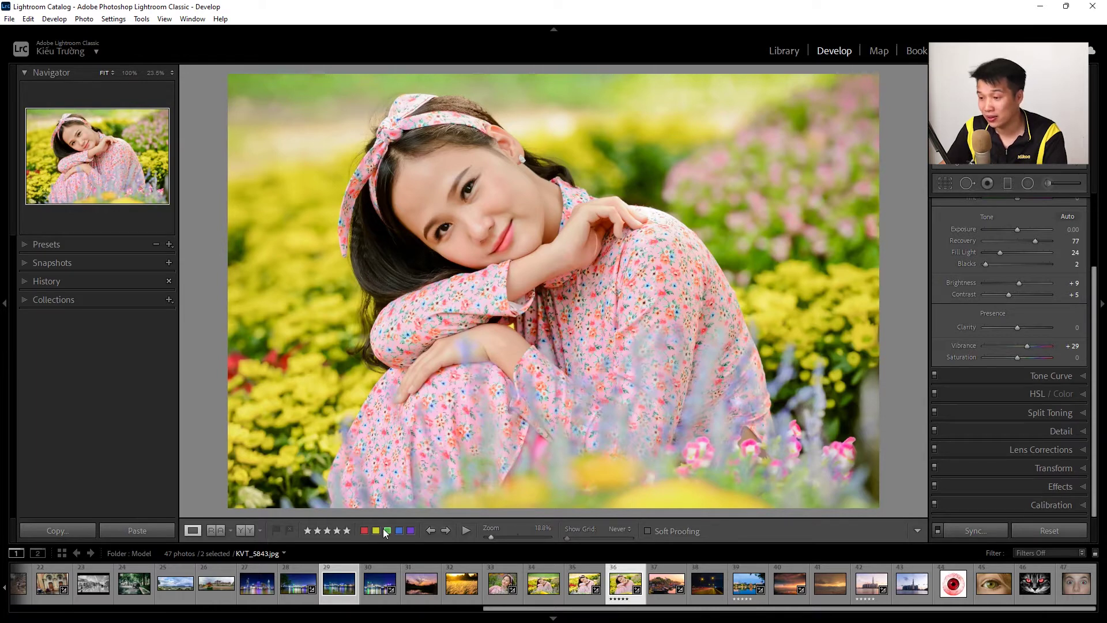
left_click(365, 530)
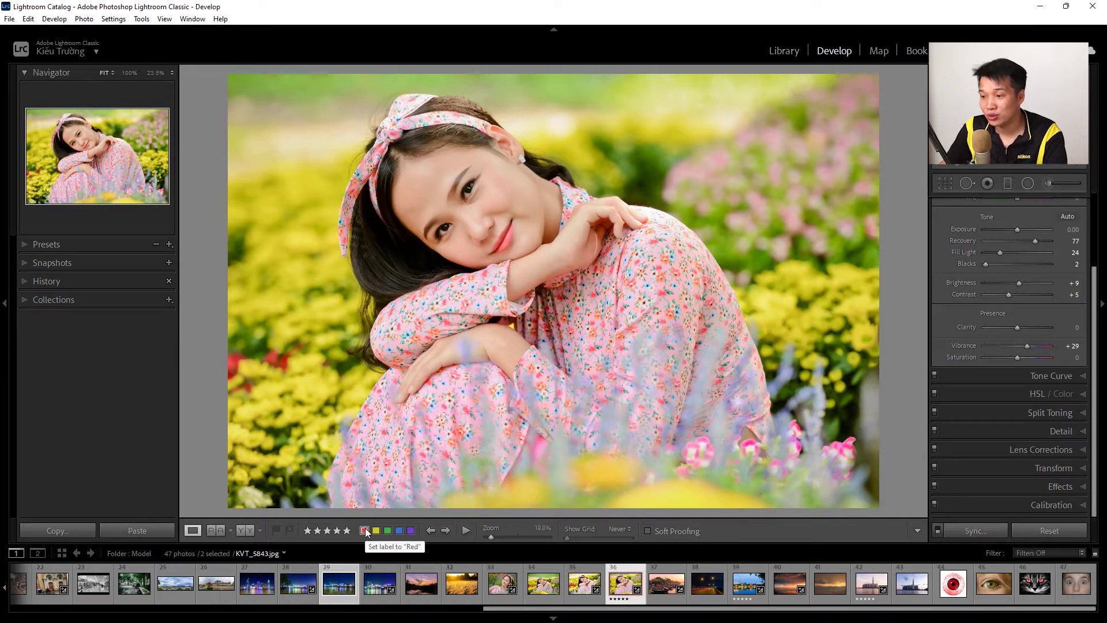
mouse_move(490, 538)
left_mouse_down()
mouse_move(503, 537)
mouse_move(490, 538)
left_mouse_up()
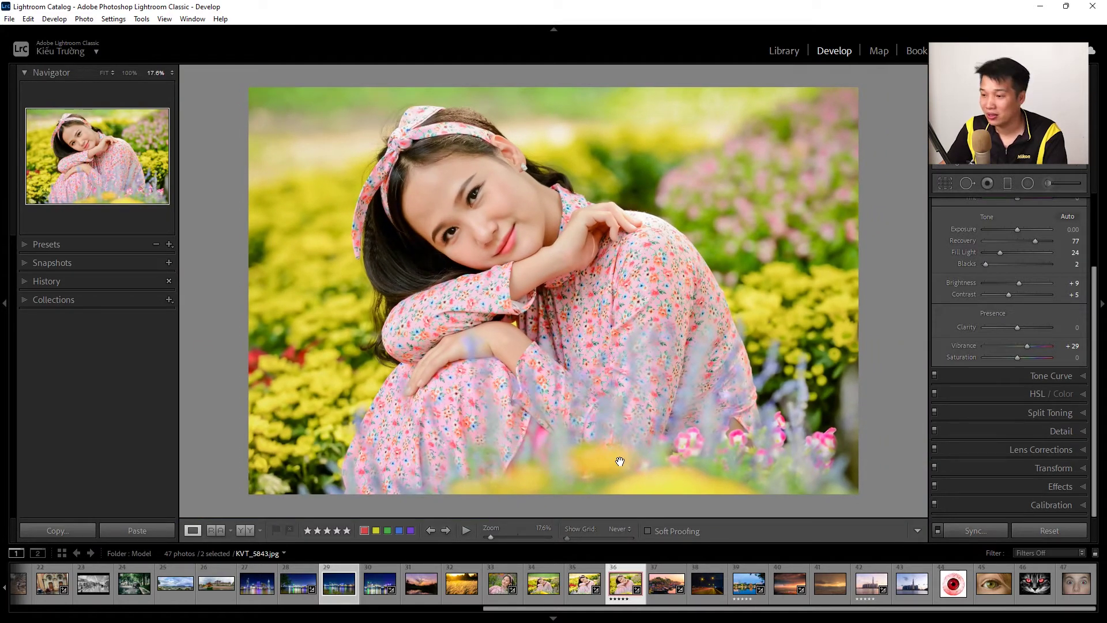
key("t")
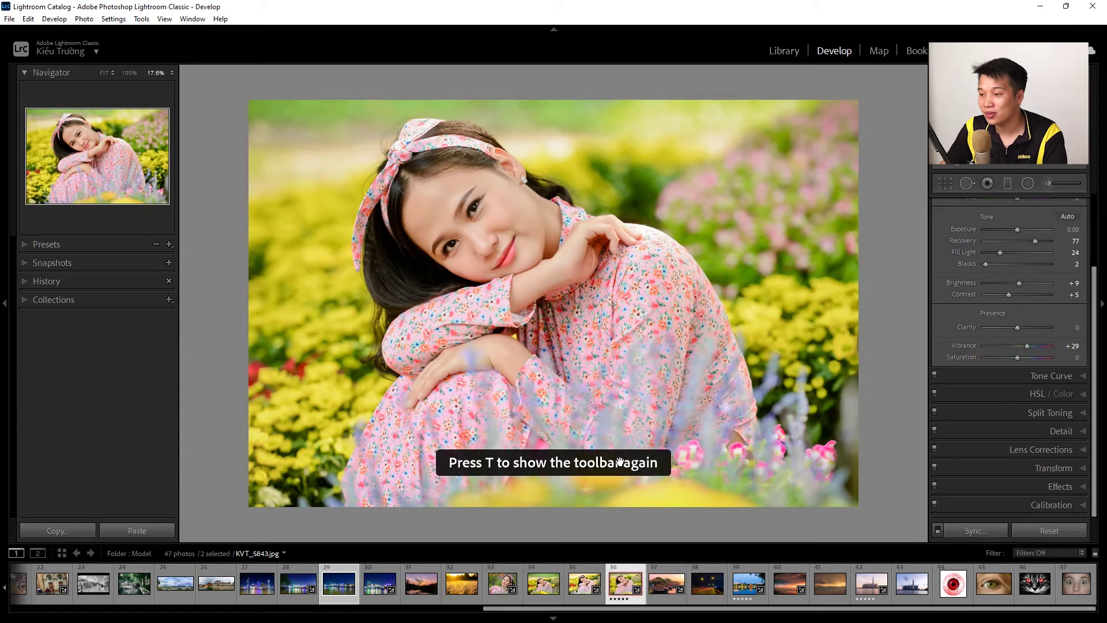
key("t")
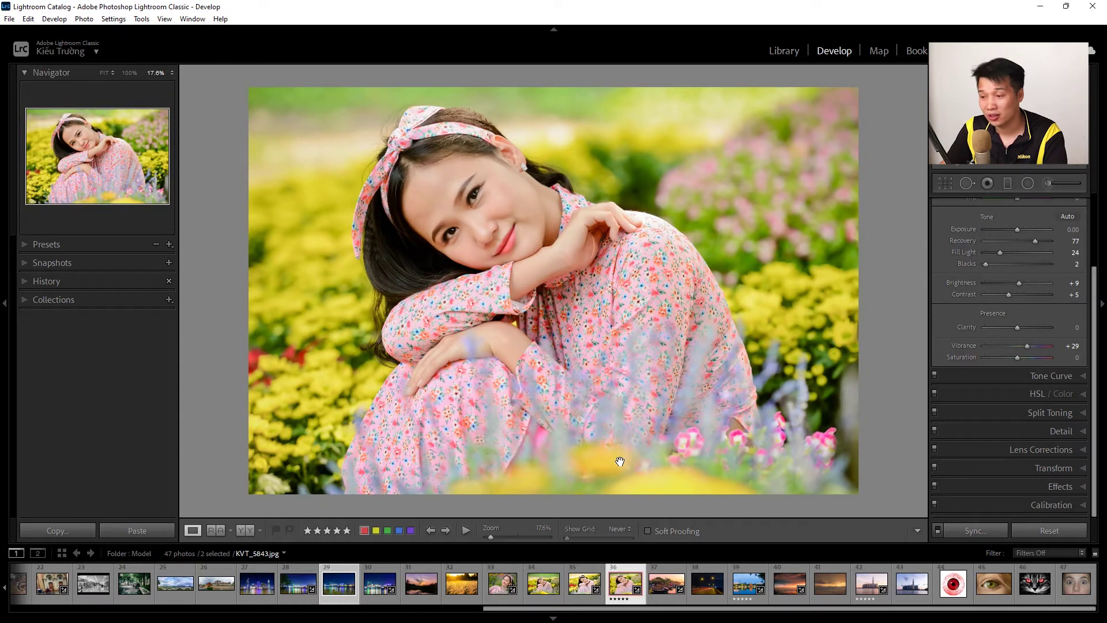
key("t")
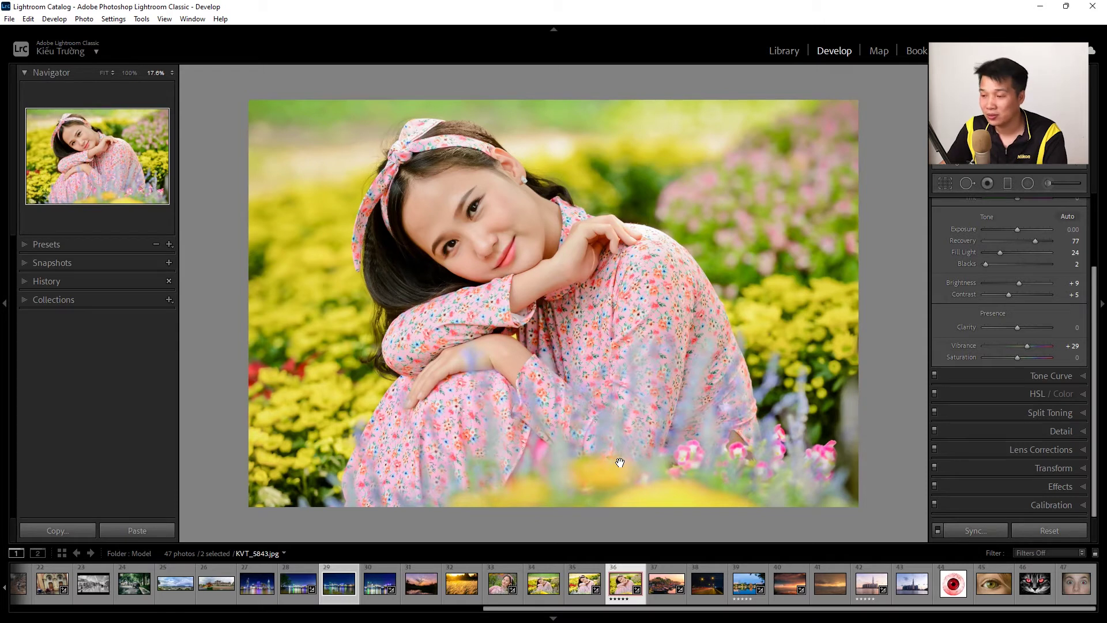
key("t")
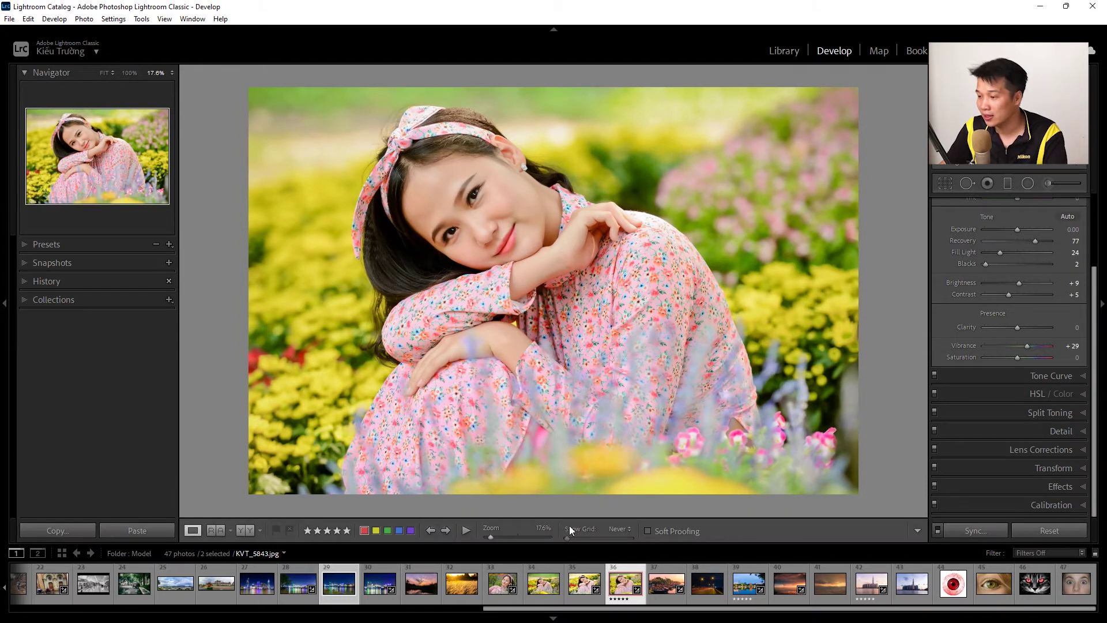
Remove and restore Zoom on the Develop toolbar, toggle the toolbar with T, then set Navigator to FIT.
left_click(916, 530)
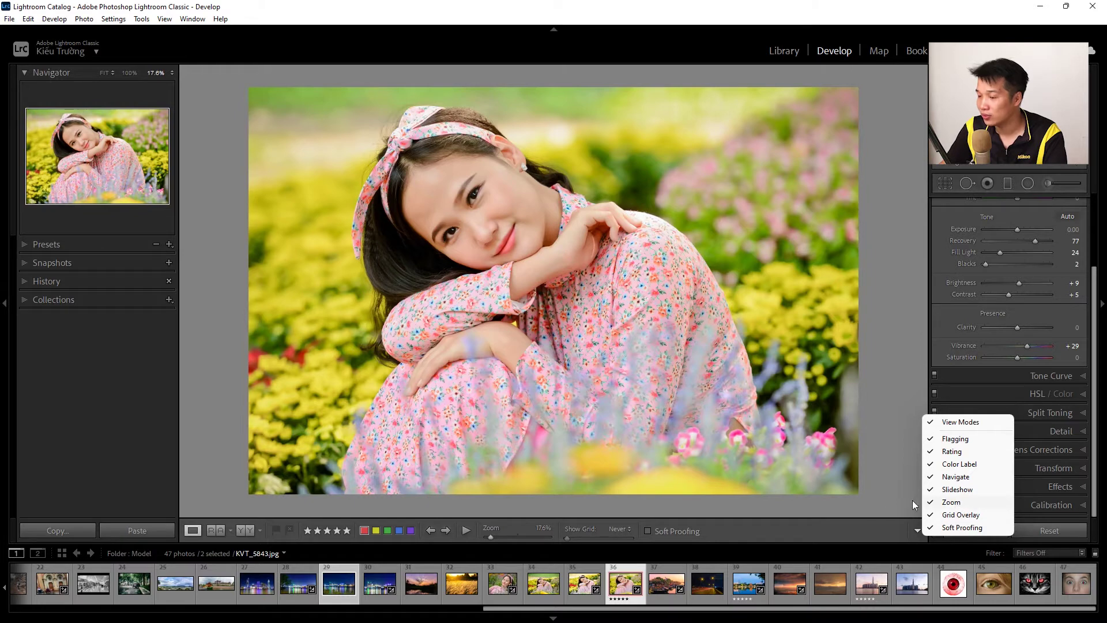
left_click(950, 503)
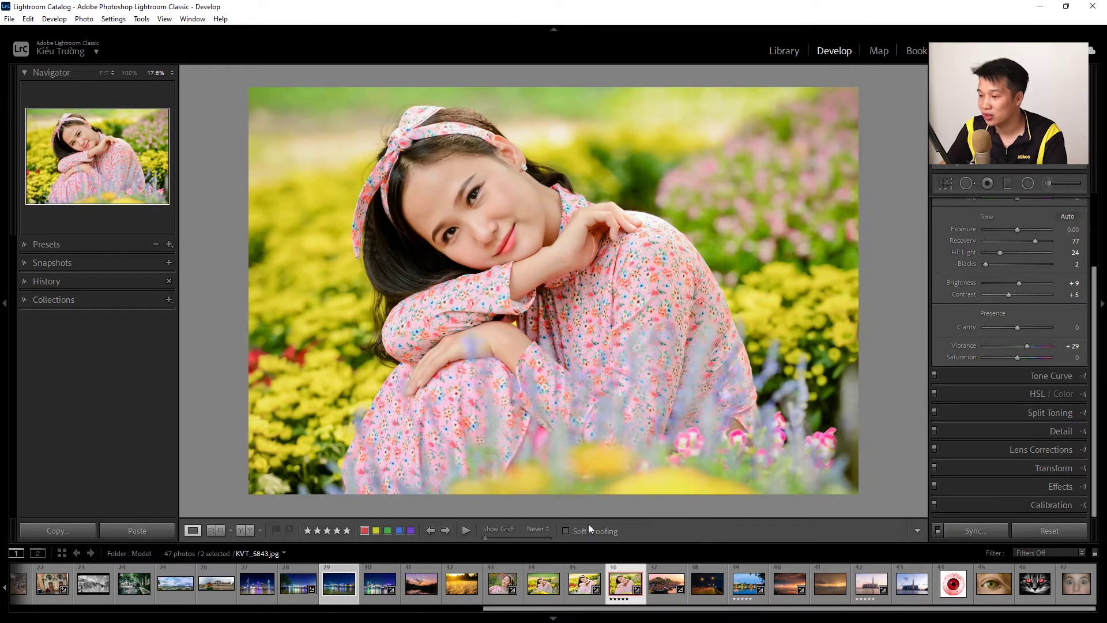
left_click(919, 530)
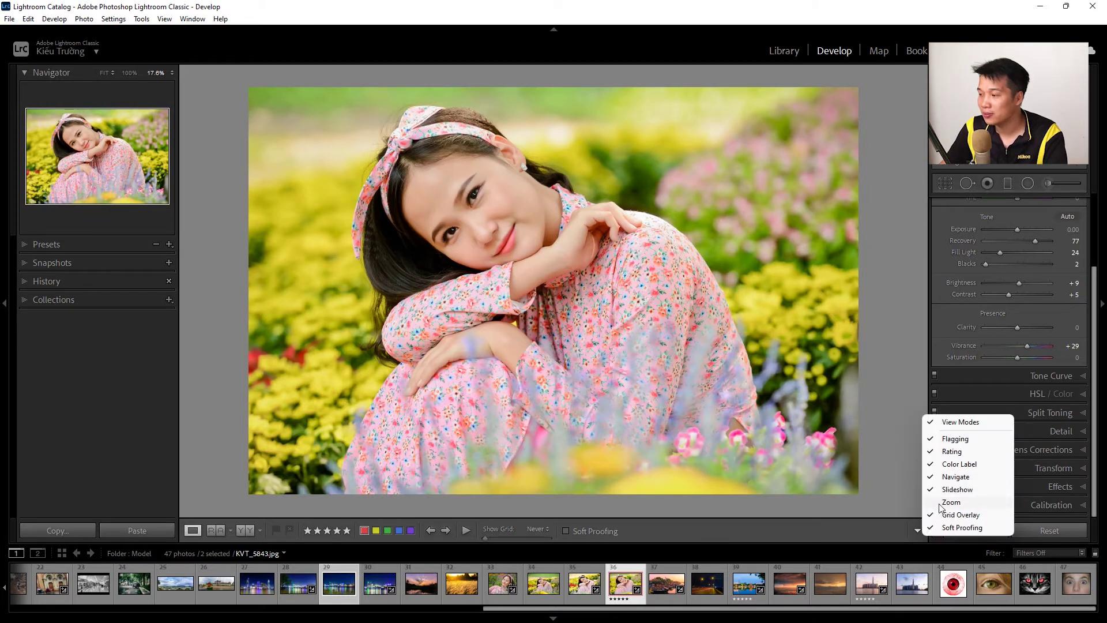
left_click(950, 503)
mouse_move(493, 537)
left_mouse_down()
mouse_move(502, 538)
mouse_move(490, 539)
left_mouse_up()
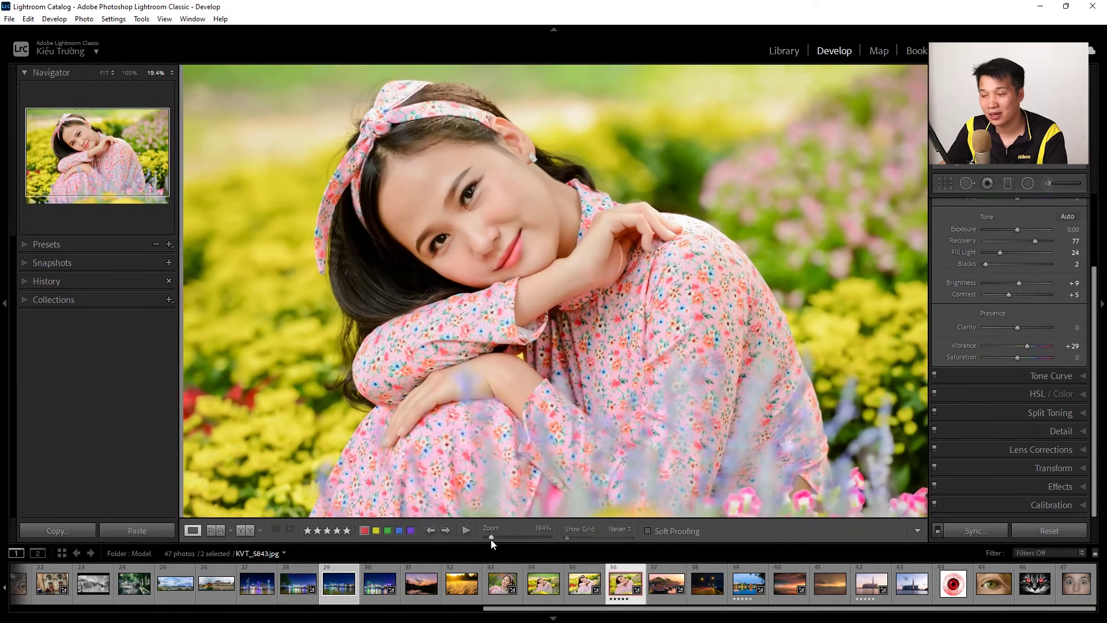
key("t")
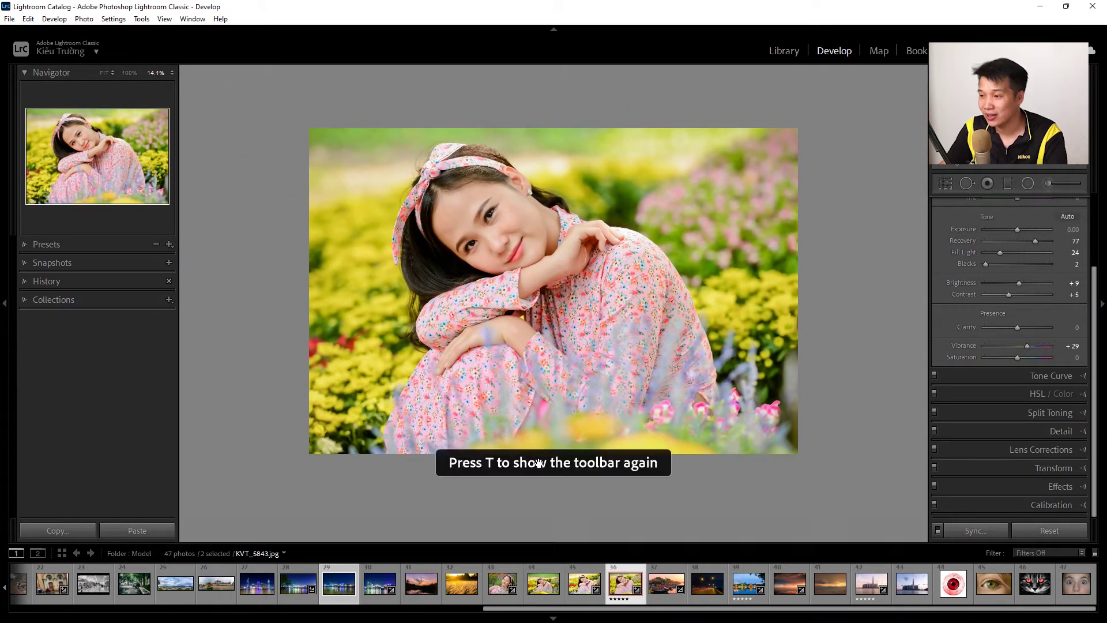
key("t")
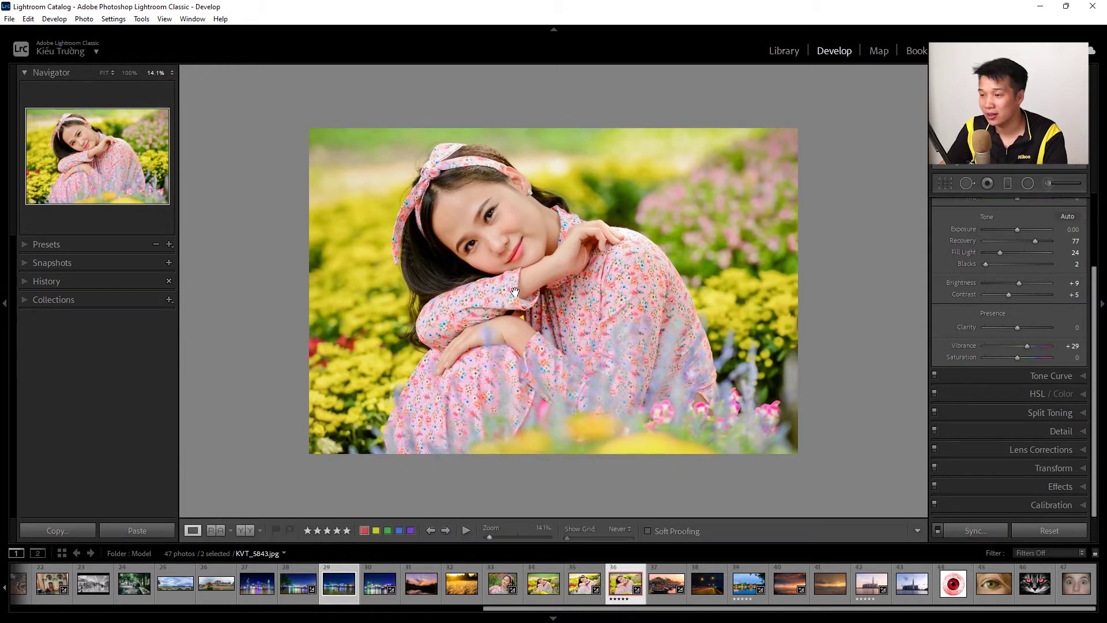
left_click(280, 158)
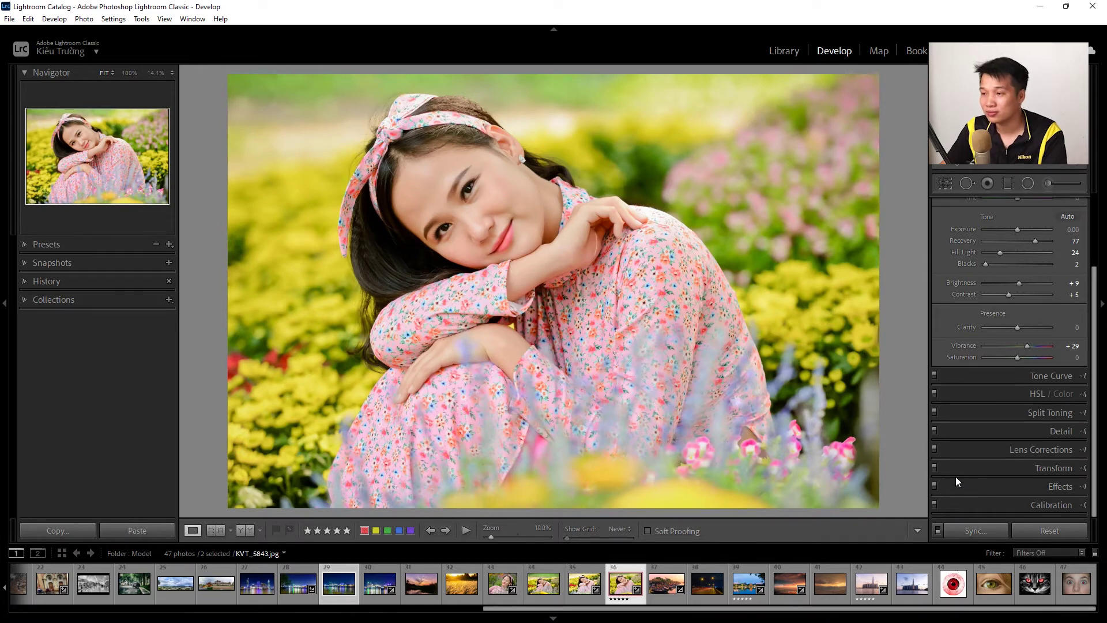
key("l")
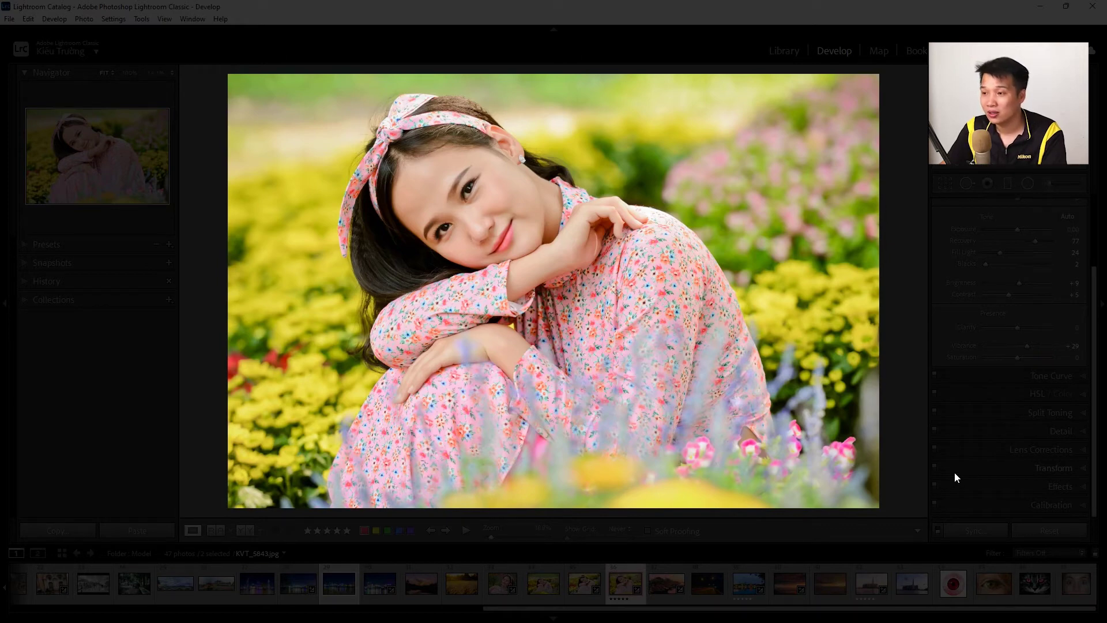
key("l")
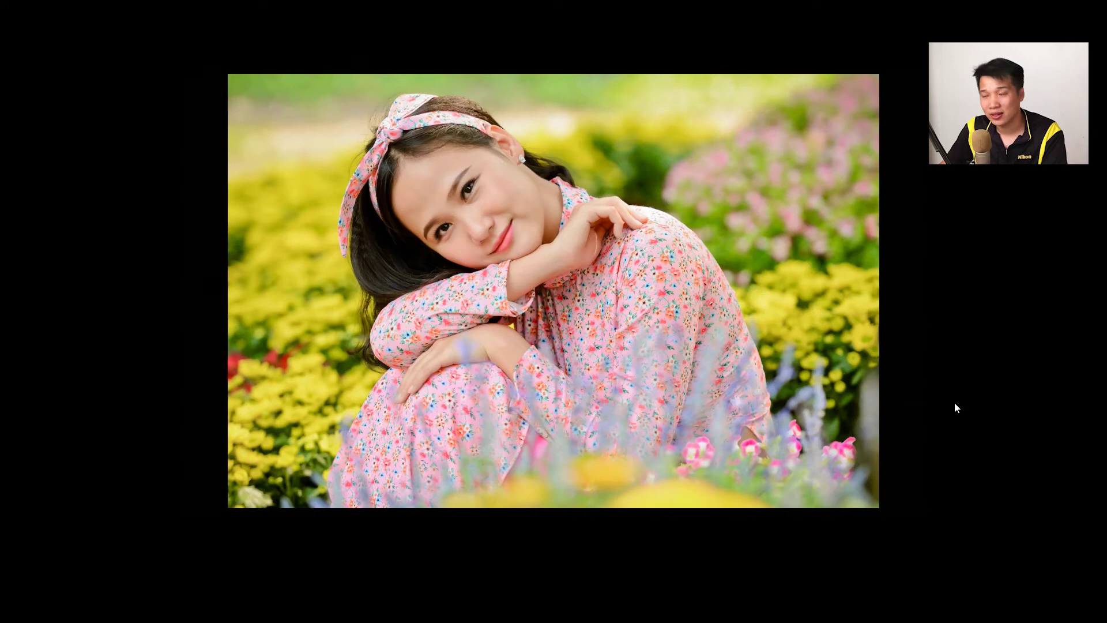
key("l")
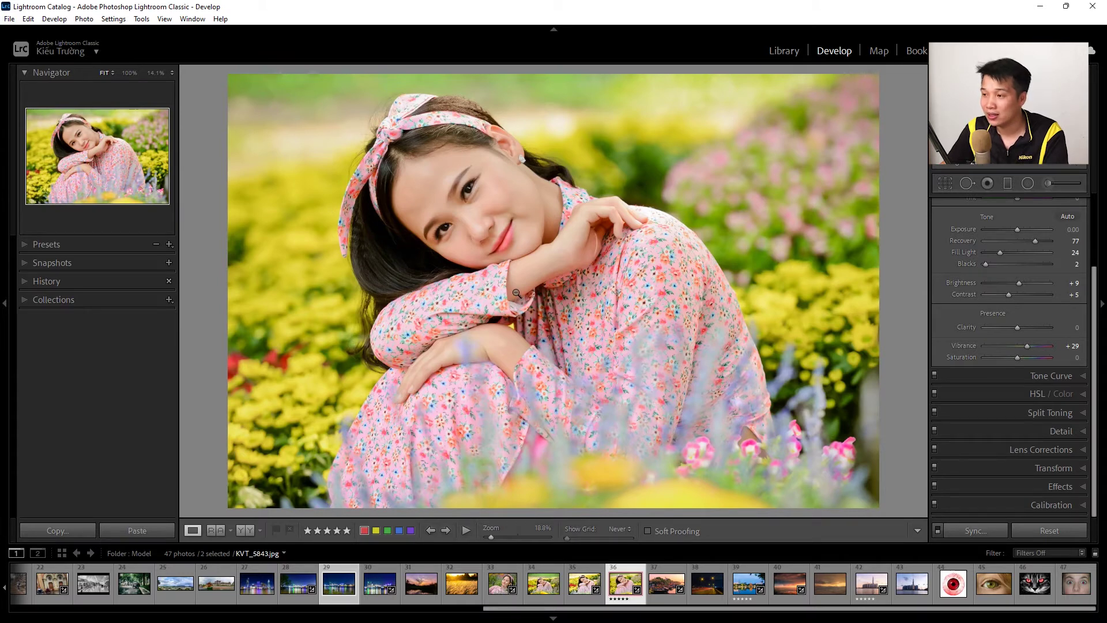
key("y")
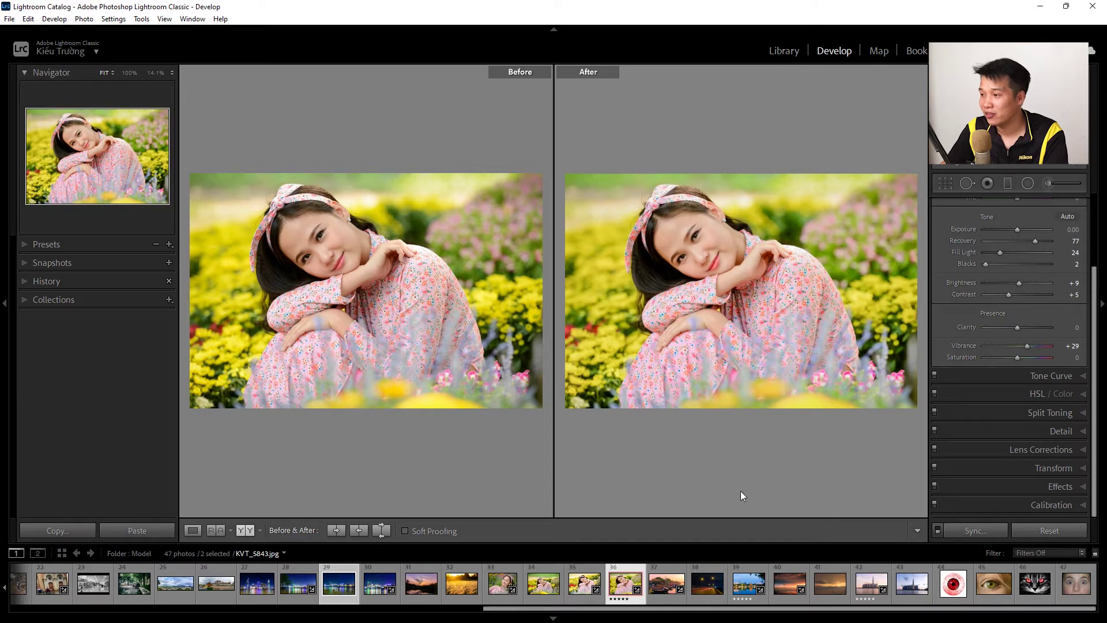
left_click(247, 530)
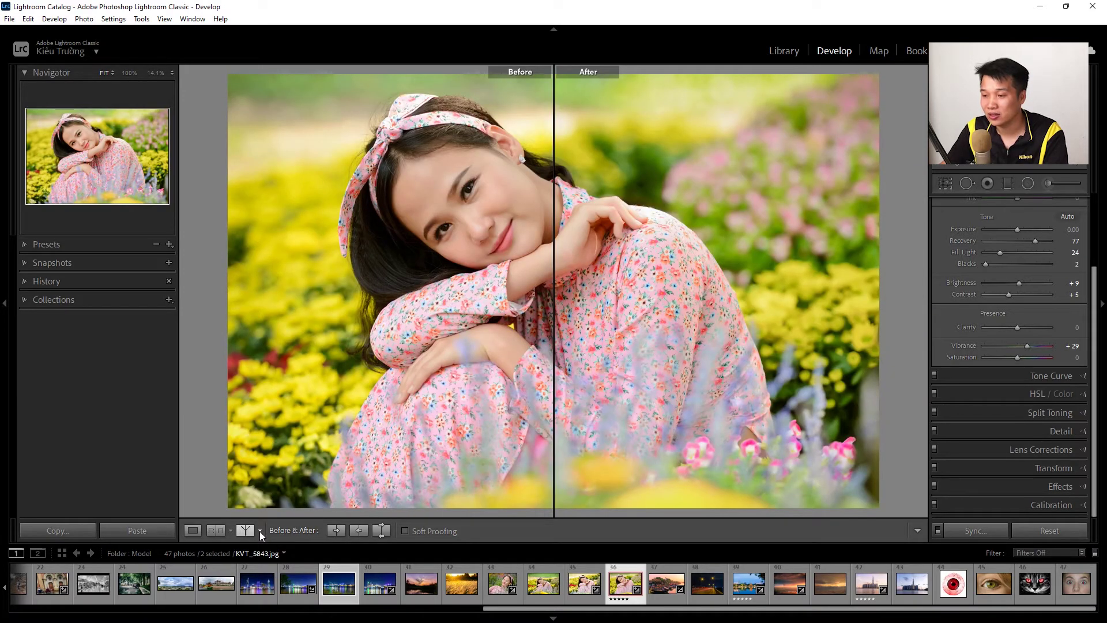
left_click(260, 531)
left_click(267, 540)
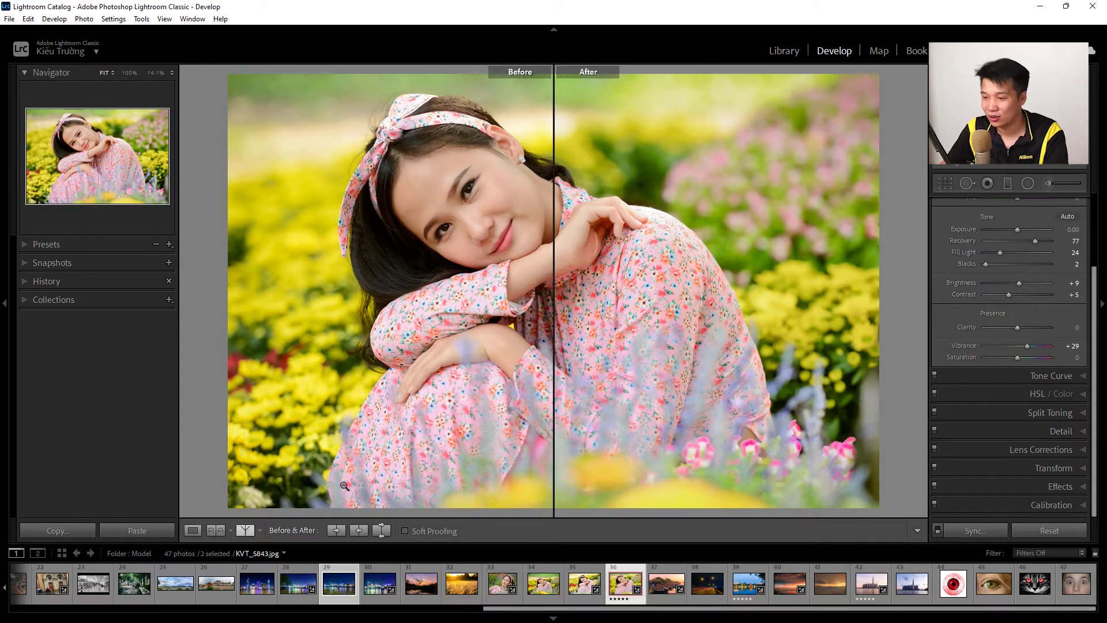
key("y")
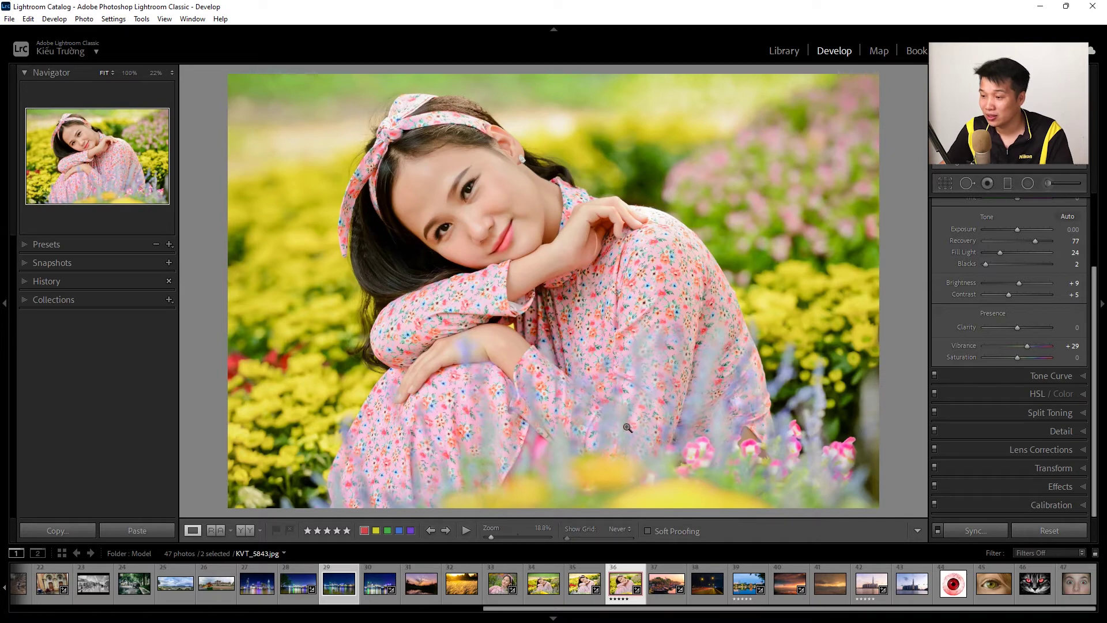
mouse_move(541, 610)
left_mouse_down()
mouse_move(21, 615)
mouse_move(508, 620)
left_mouse_up()
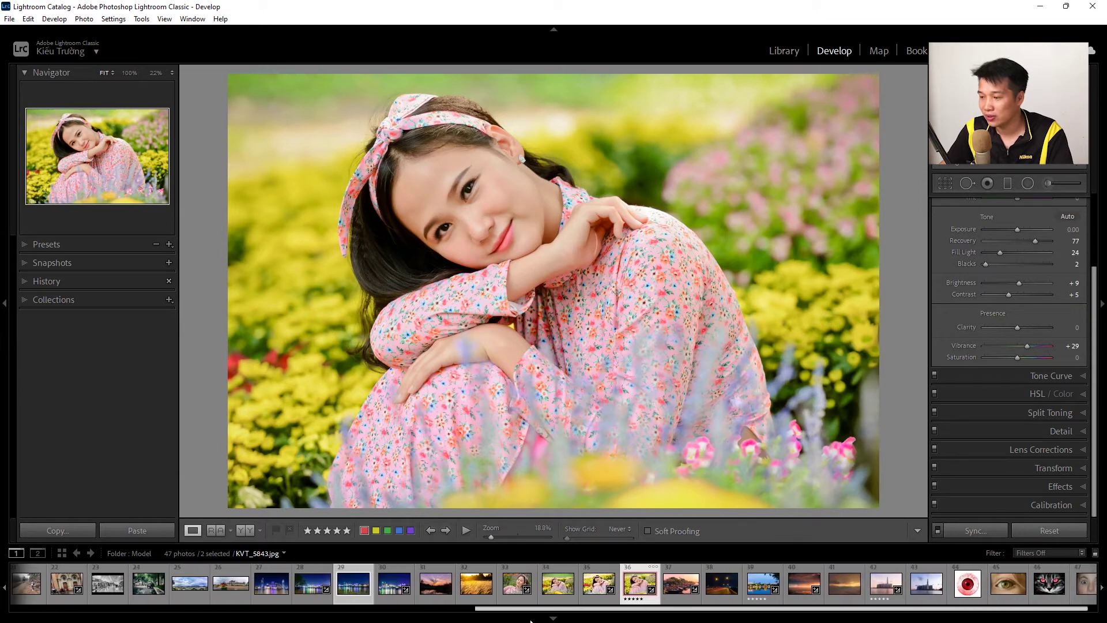
left_click_drag(509, 621, 549, 617)
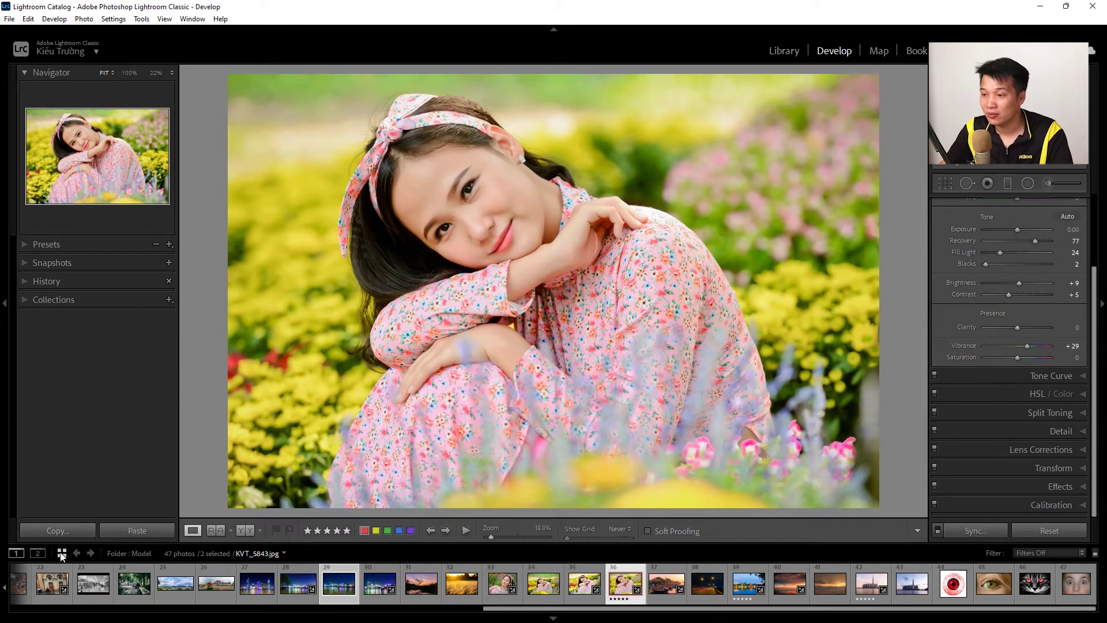
Switch to the Library grid, view the selected portrait in Loupe, and open the secondary display.
key("g")
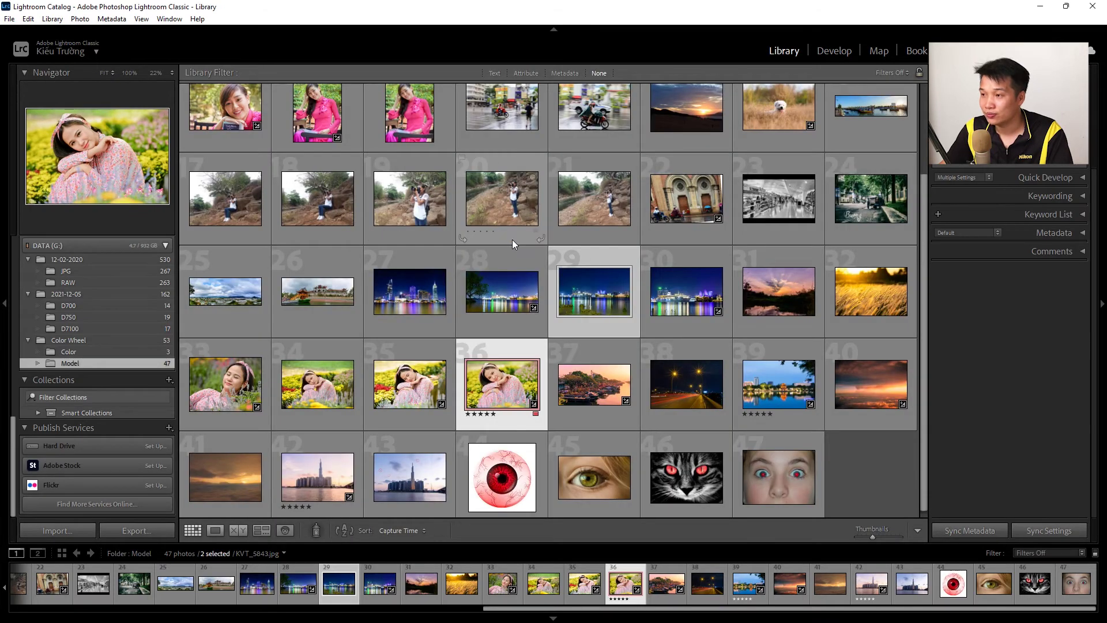
scroll(515, 236, "up", 2)
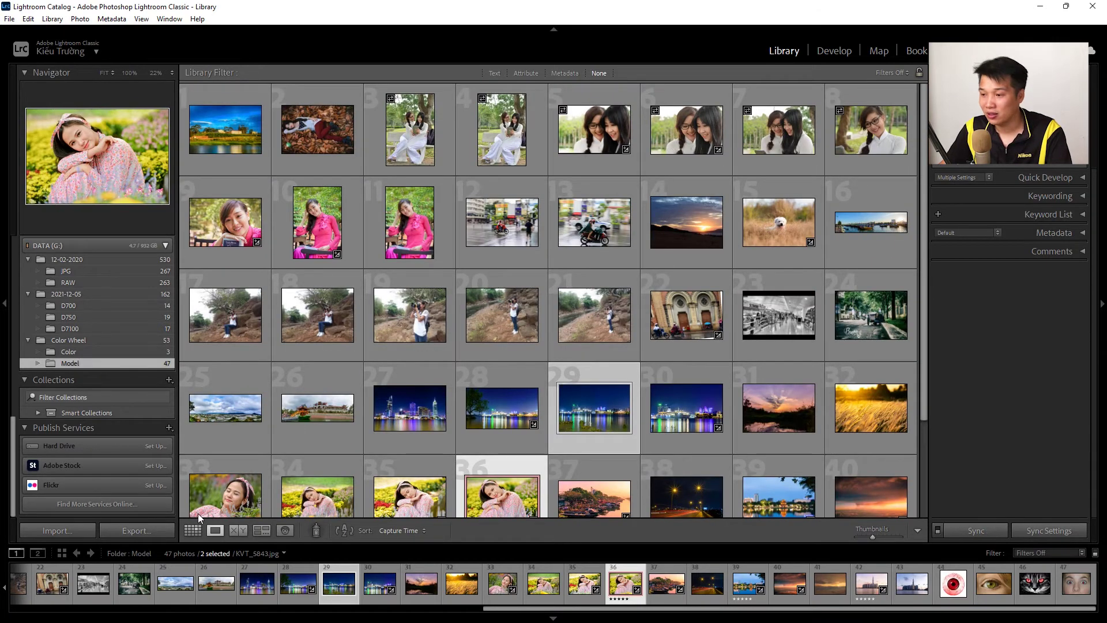
left_click(215, 530)
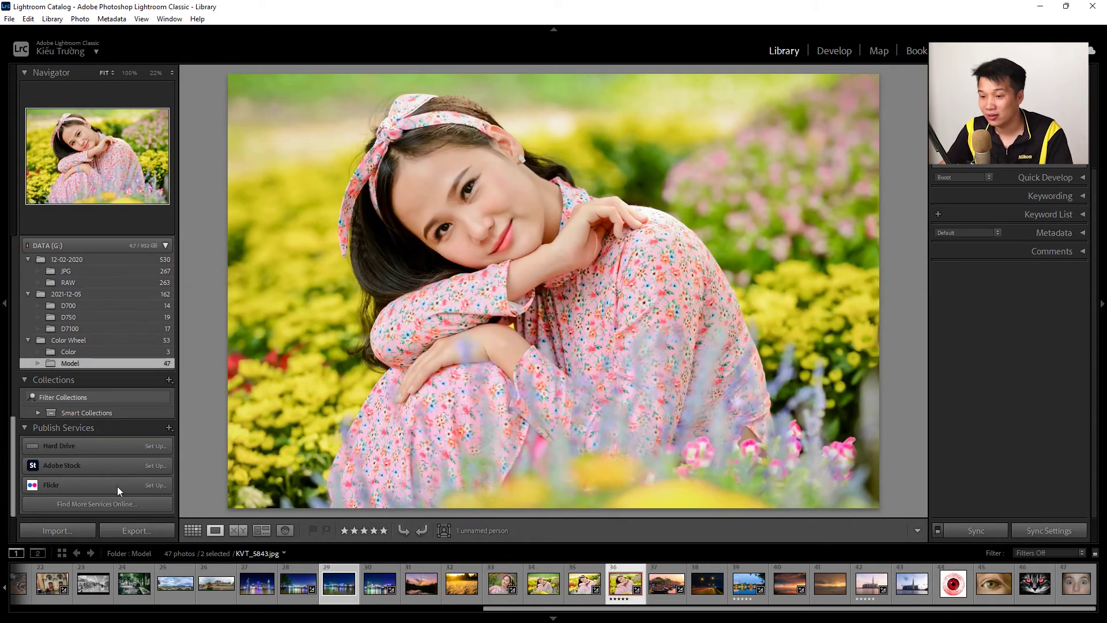
left_click(36, 554)
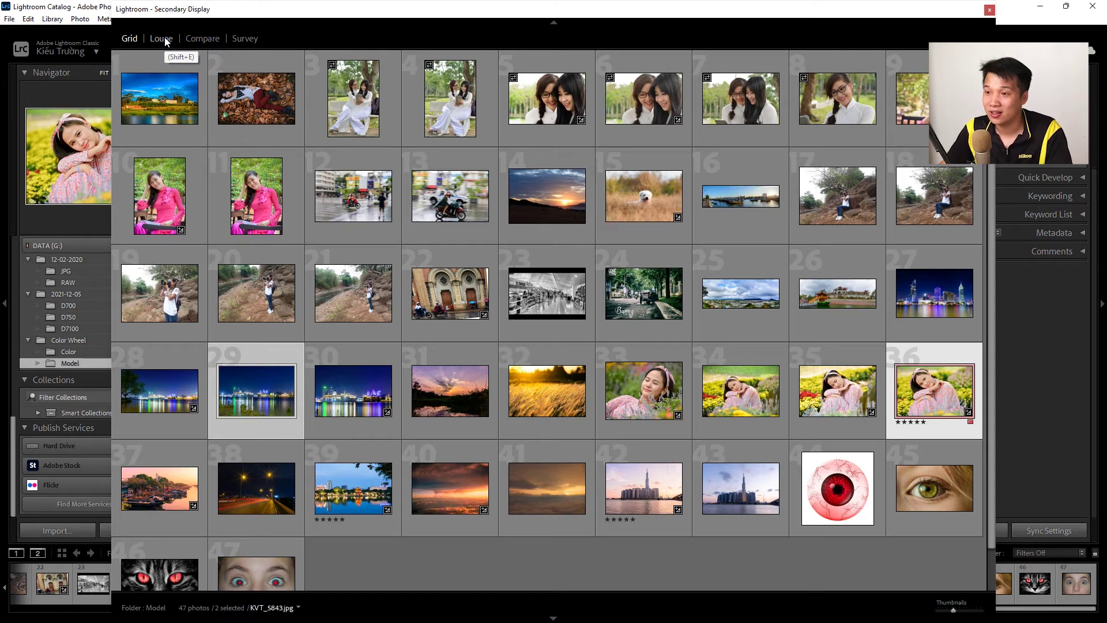
mouse_move(643, 196)
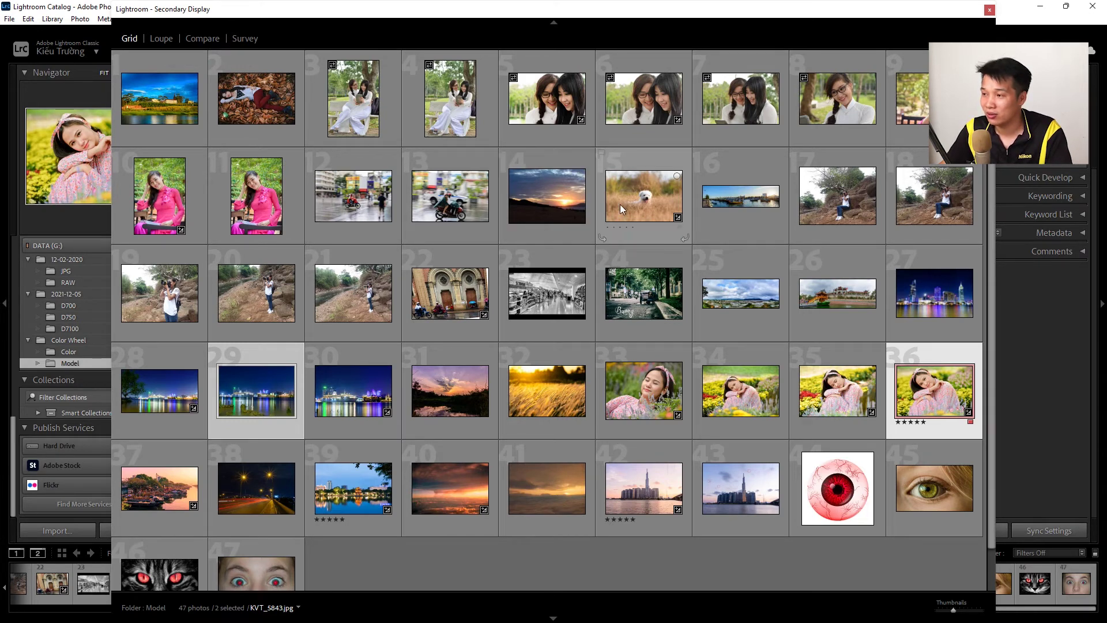
On the secondary display, view the dog photo in Loupe, Survey it with photo 10, then return to Grid.
left_click(635, 199)
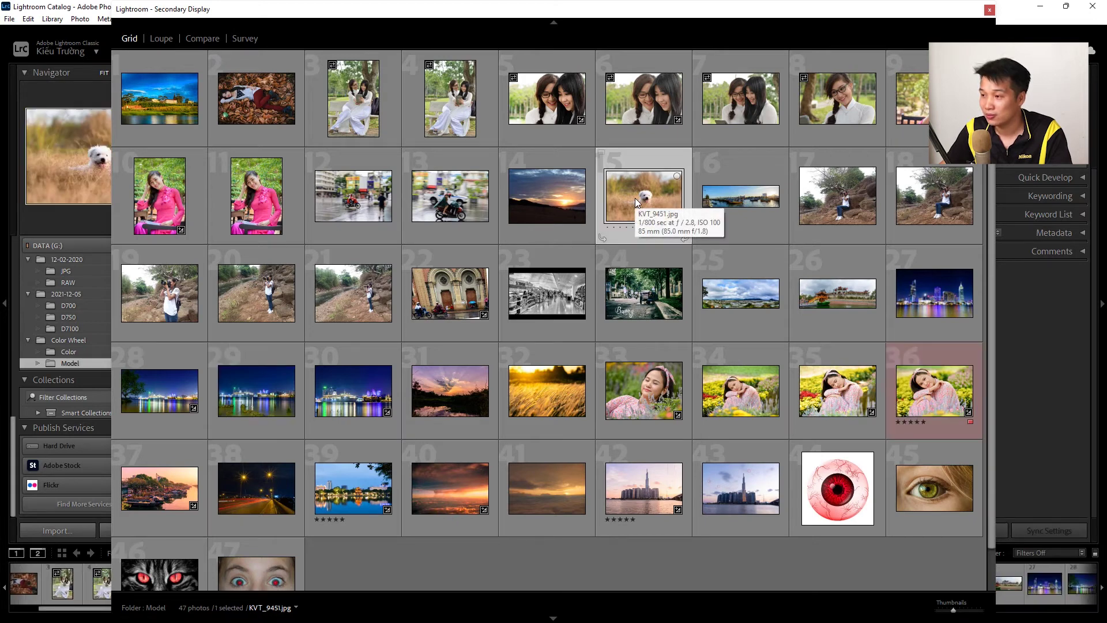
left_click(161, 39)
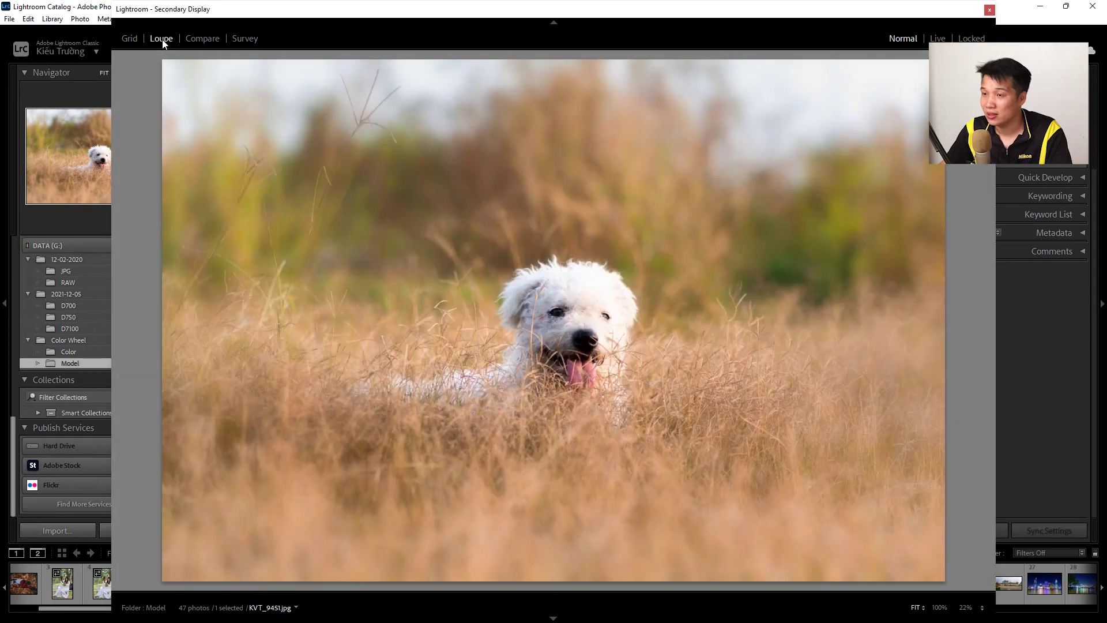
left_click(129, 39)
left_click(160, 187)
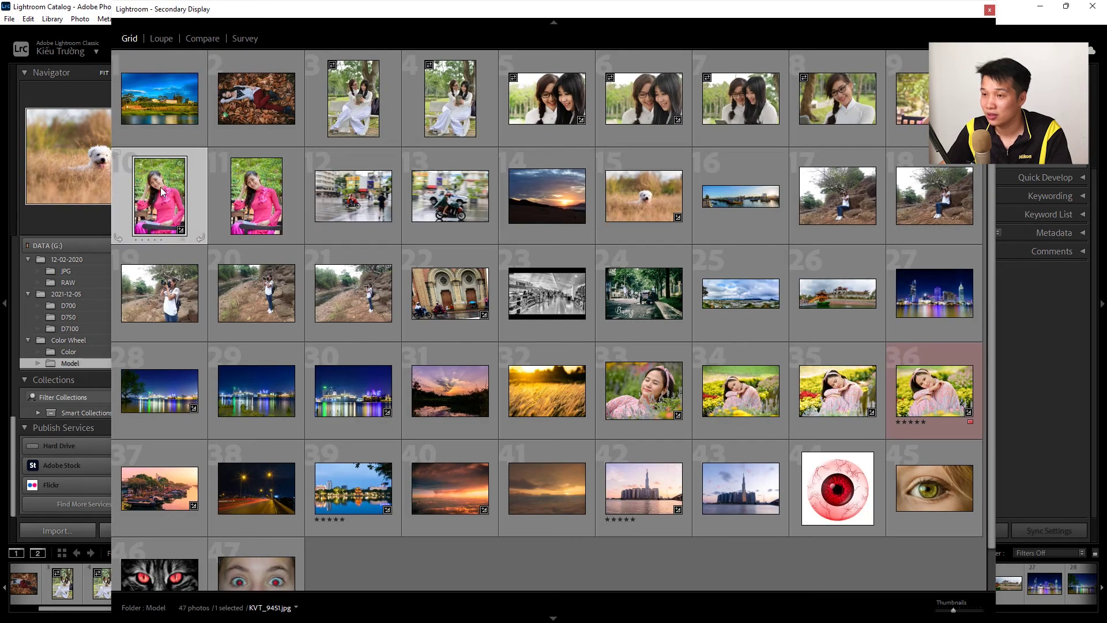
left_click(207, 42)
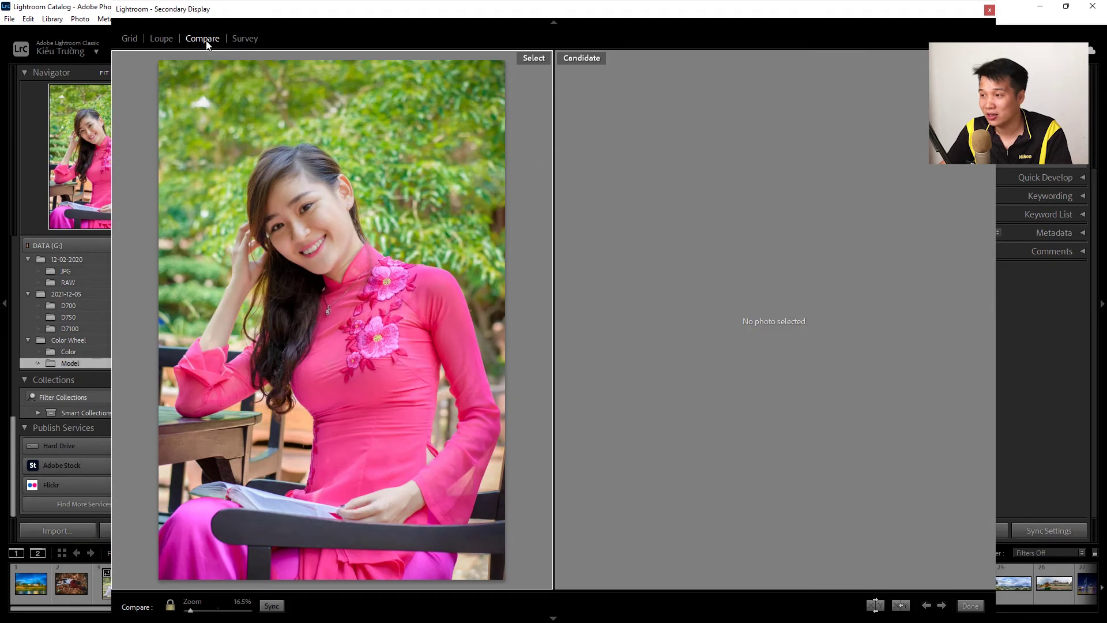
left_click(243, 40)
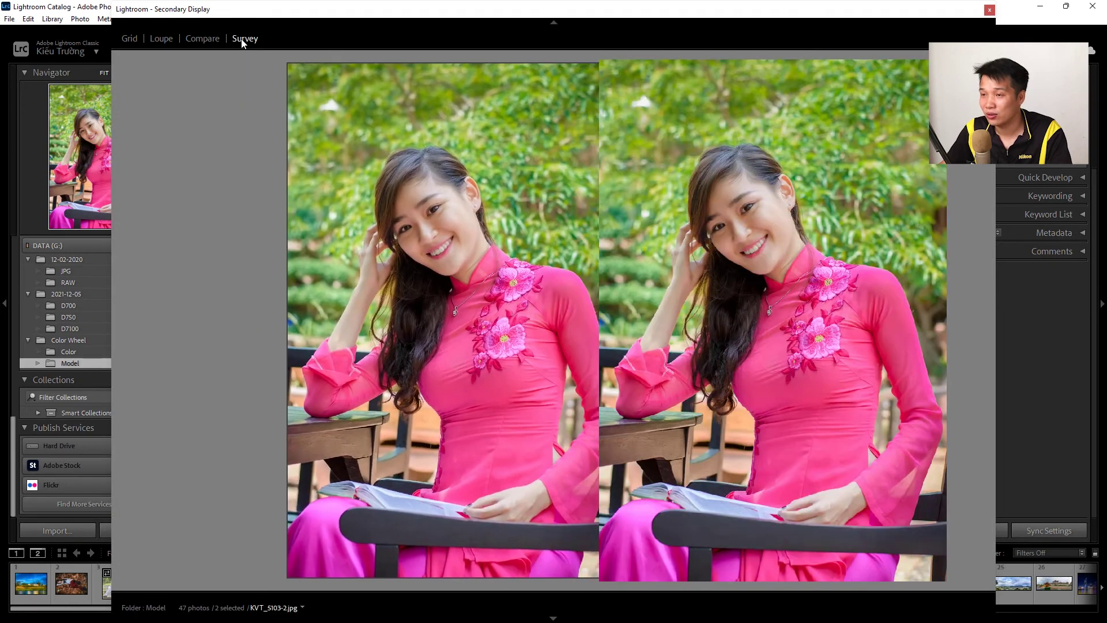
left_click(131, 41)
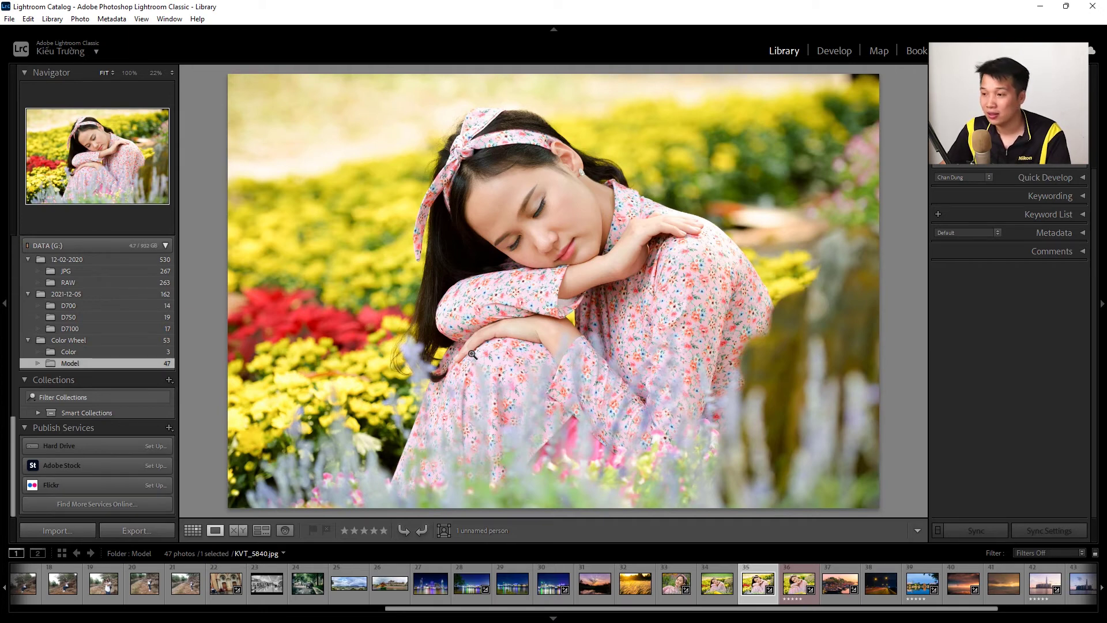
Switch to Grid view and scroll through the Model folder's 47 thumbnails.
key("g")
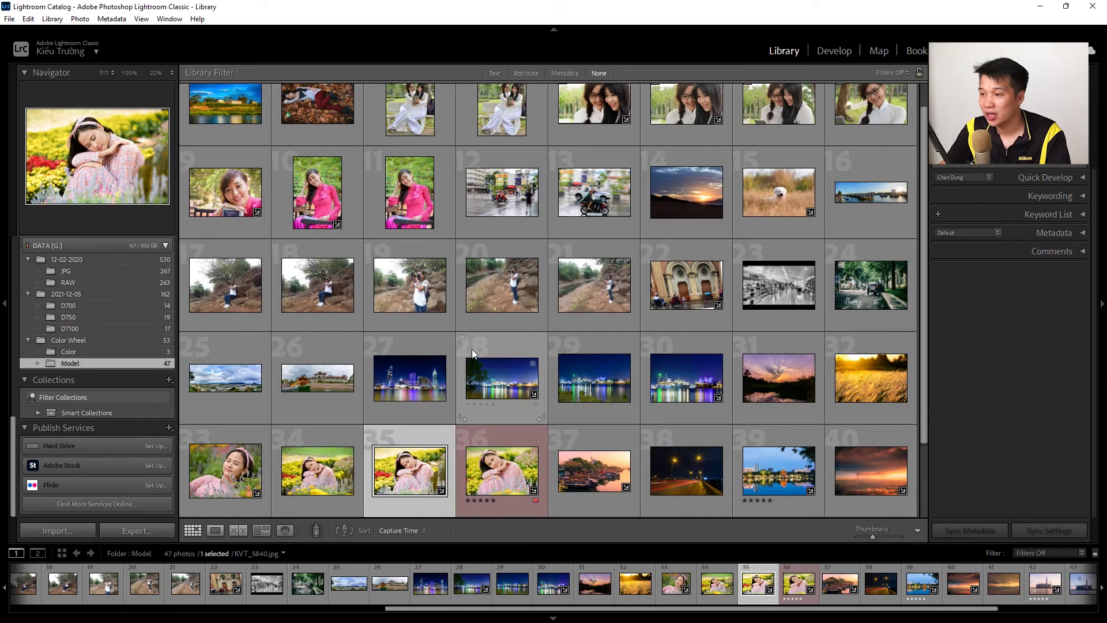
scroll(583, 275, "up", 1)
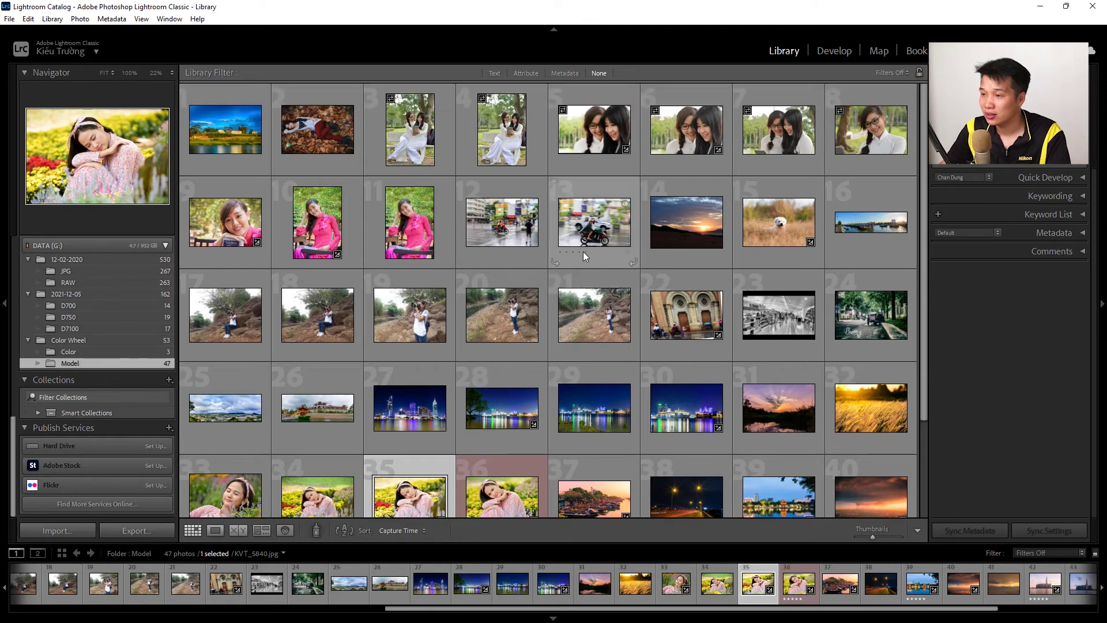
scroll(586, 251, "down", 3)
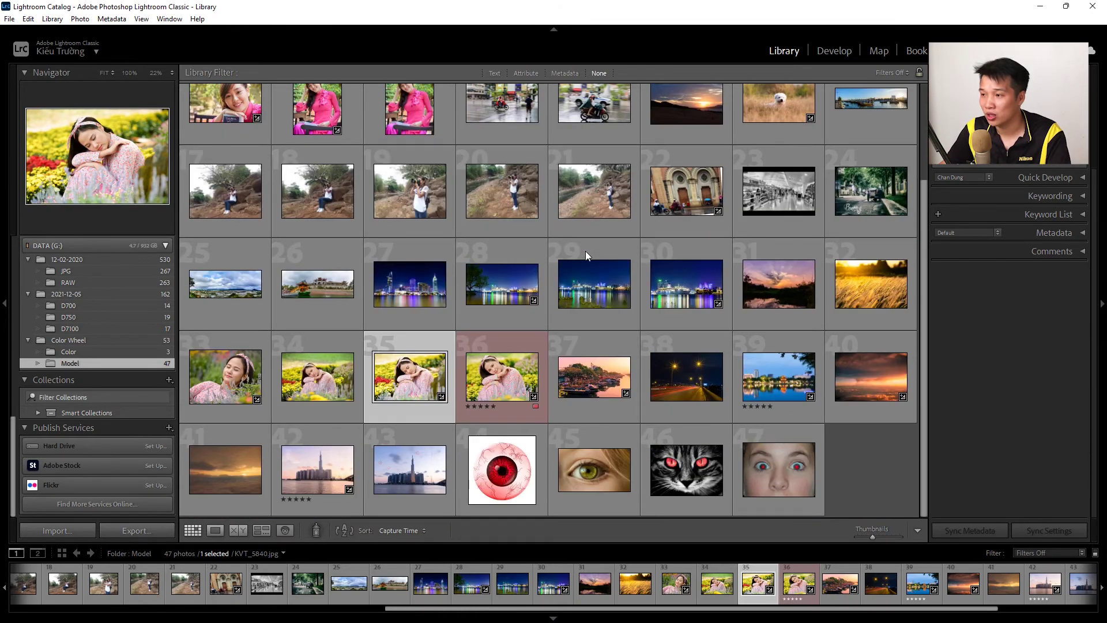
scroll(586, 250, "up", 2)
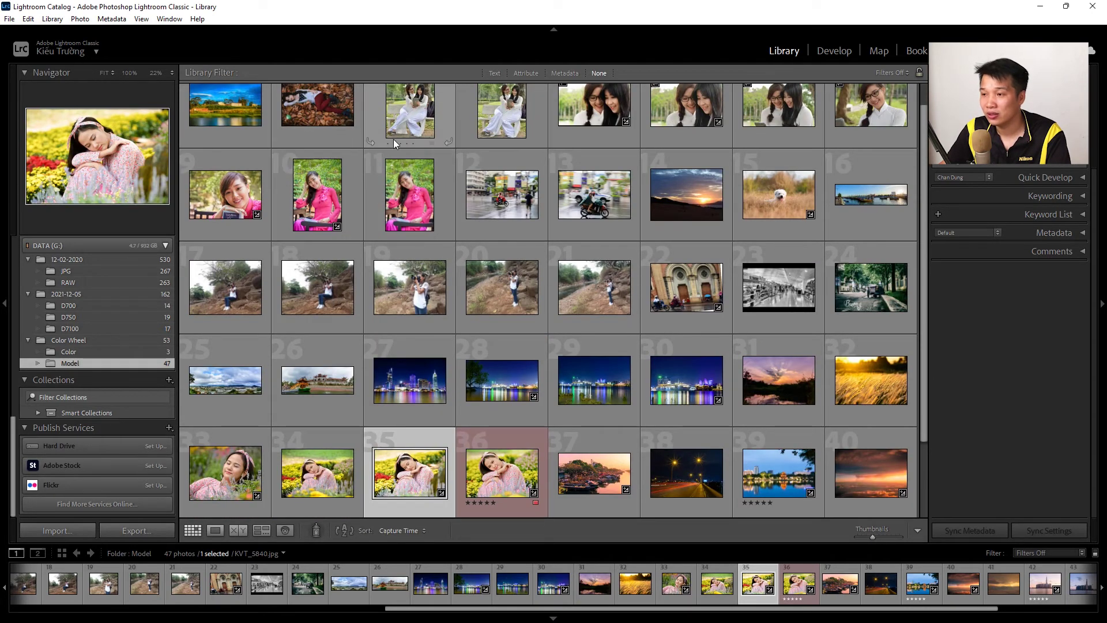
scroll(456, 233, "down", 2)
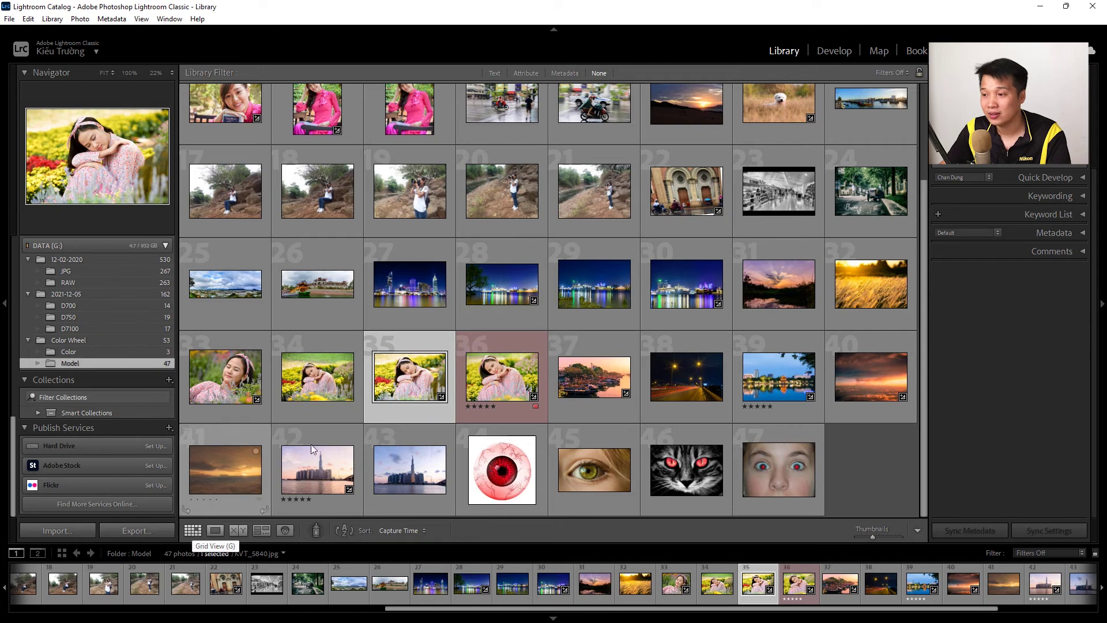
mouse_move(502, 285)
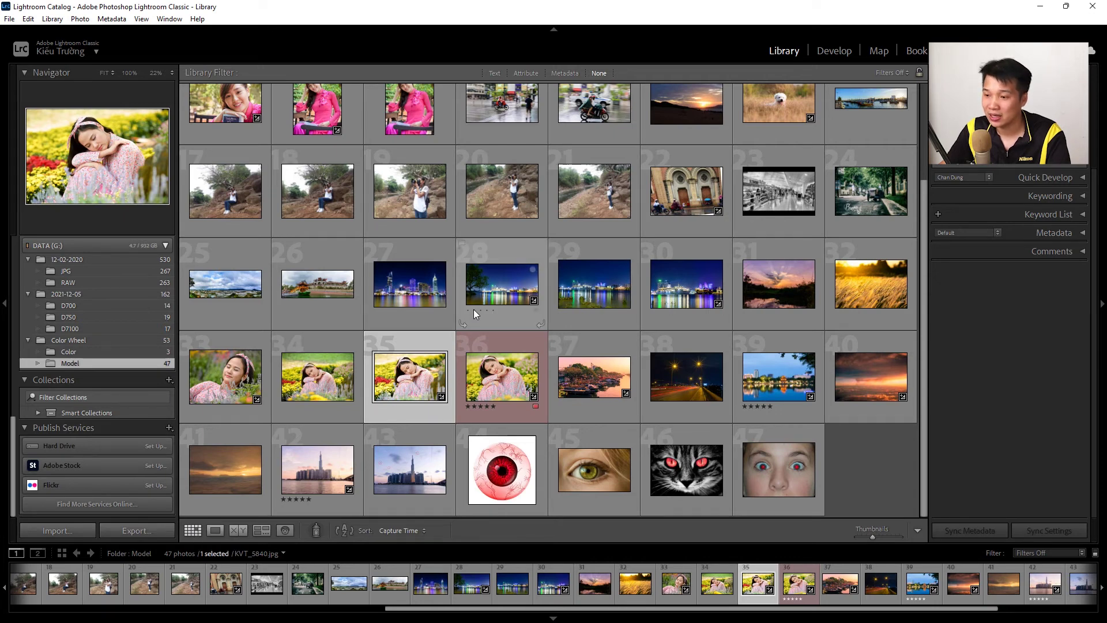
View the selected photo large in Loupe, then return to the thumbnail Grid.
key("e")
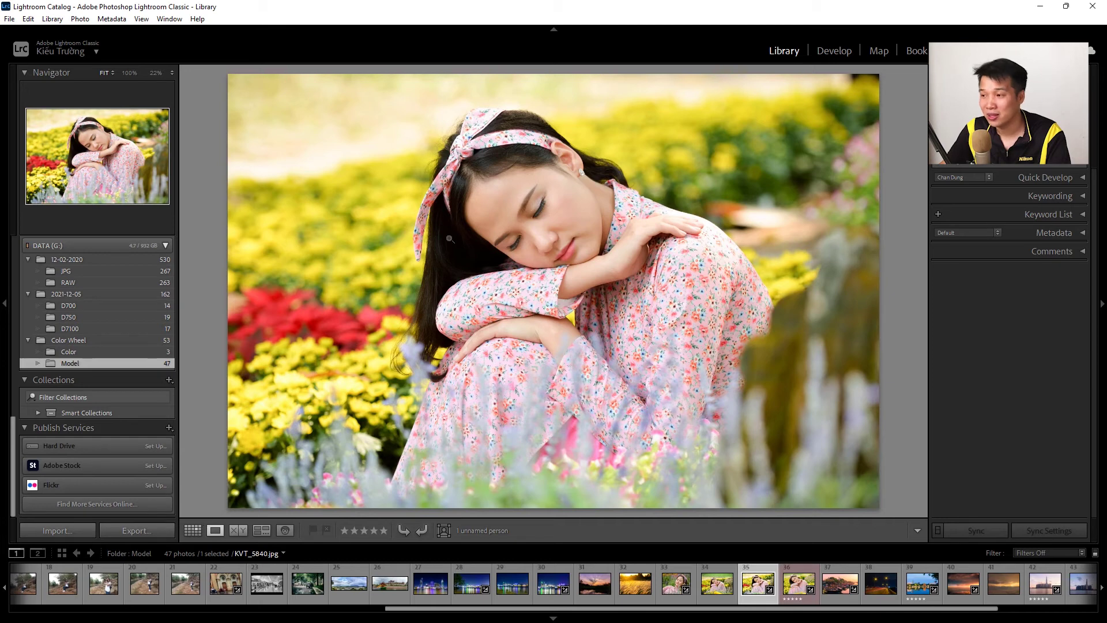
key("g")
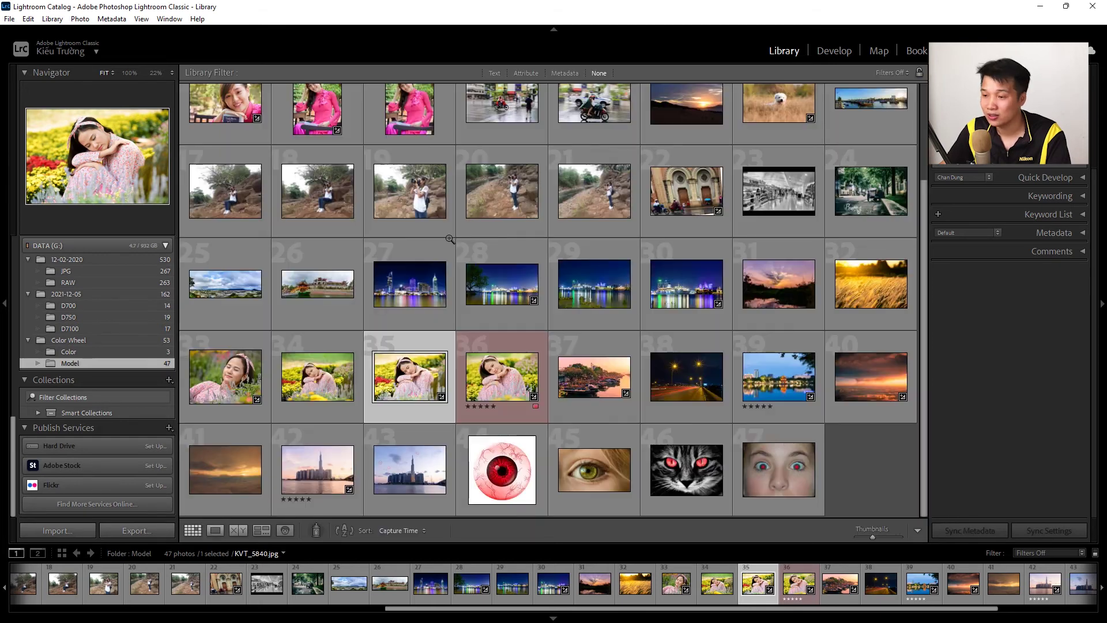
scroll(461, 242, "up", 2)
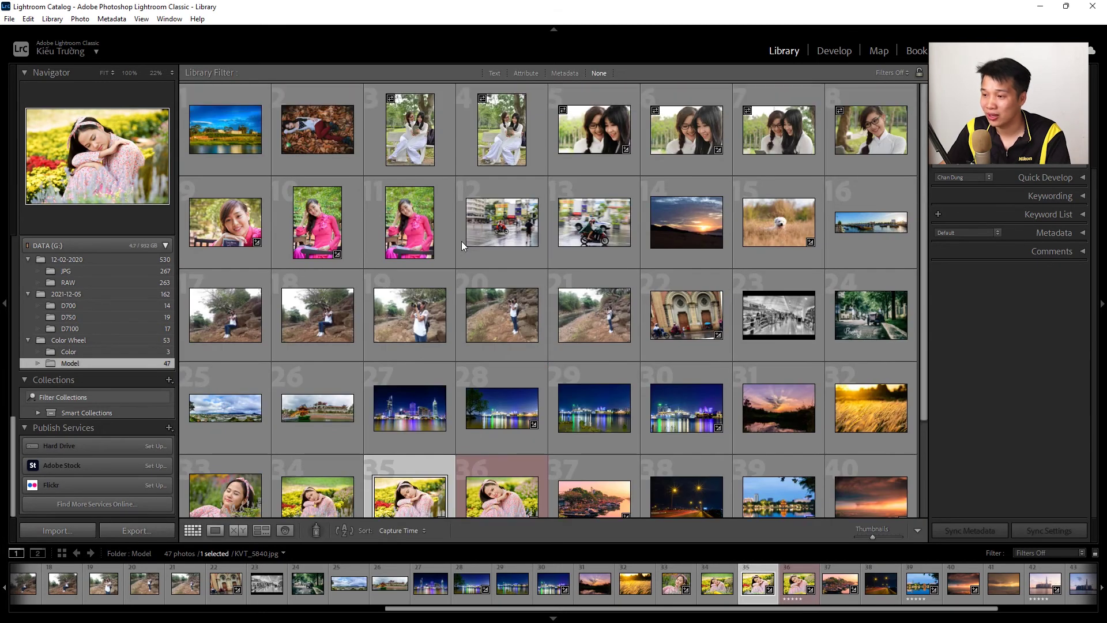
scroll(461, 242, "down", 2)
Select night cityscape photo 27 and test its thumbnail rotate arrows both counter-clockwise and clockwise.
left_click(402, 285)
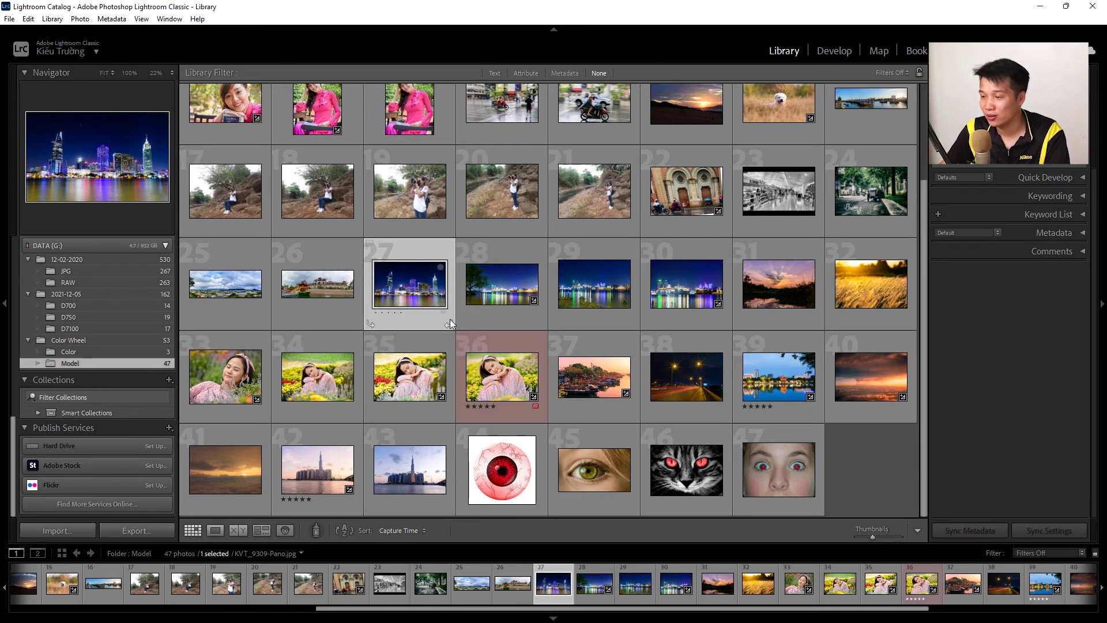
left_click(369, 326)
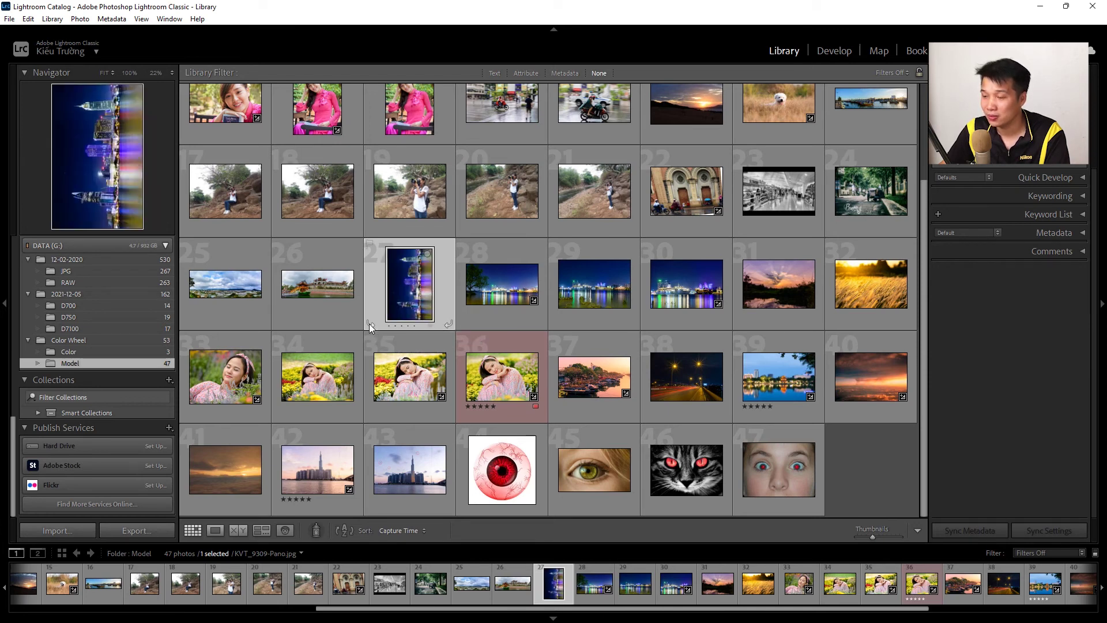
left_click(369, 325)
left_click(370, 325)
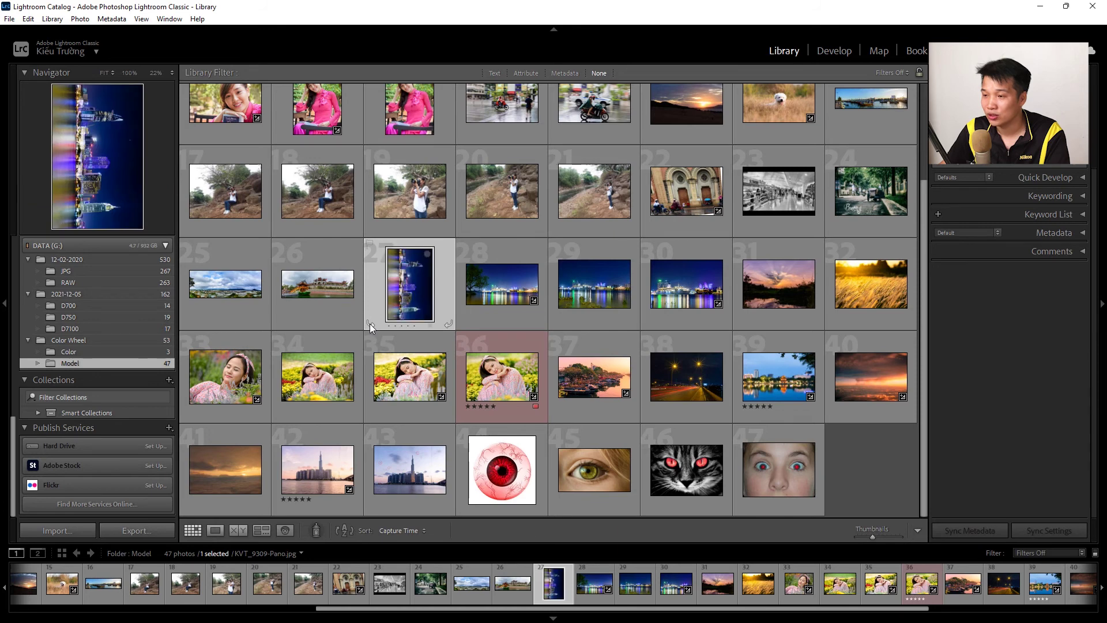
left_click(370, 325)
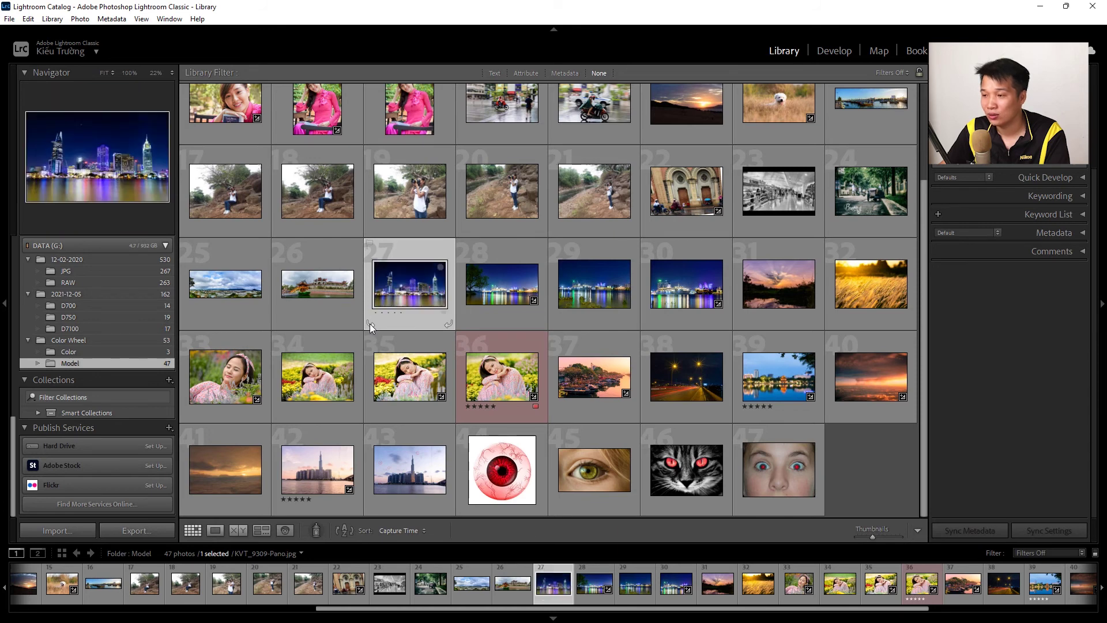
left_click(447, 322)
left_click(446, 322)
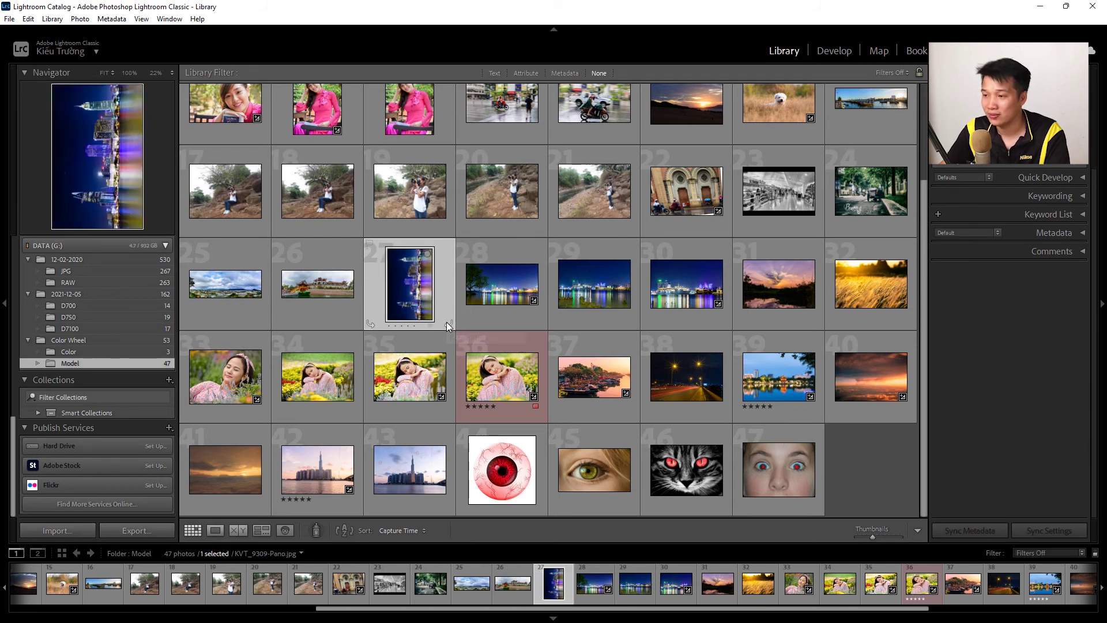
Rotate photo 27 via the right-click Rotate command, restore it to landscape, and hide the top panel with F5.
right_click(419, 300)
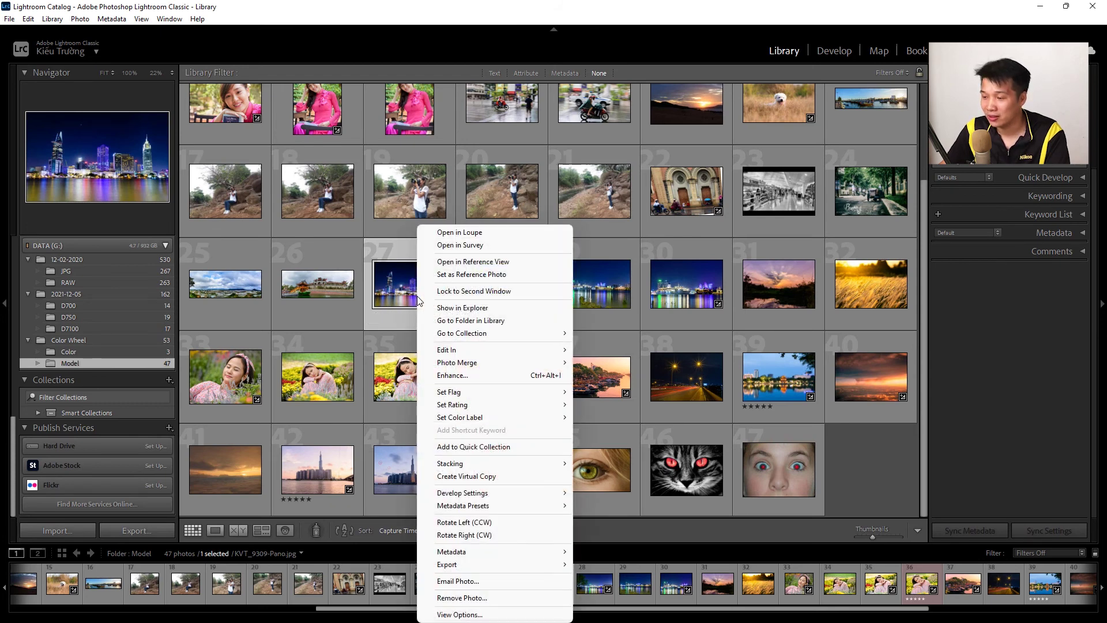
left_click(465, 535)
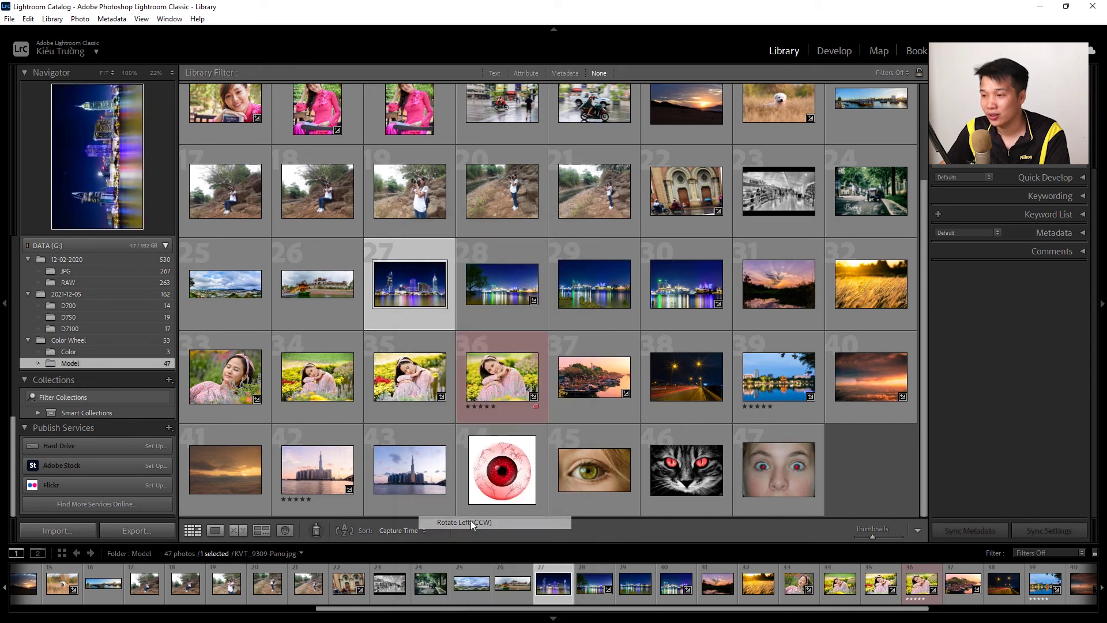
left_click(371, 323)
left_click(371, 323)
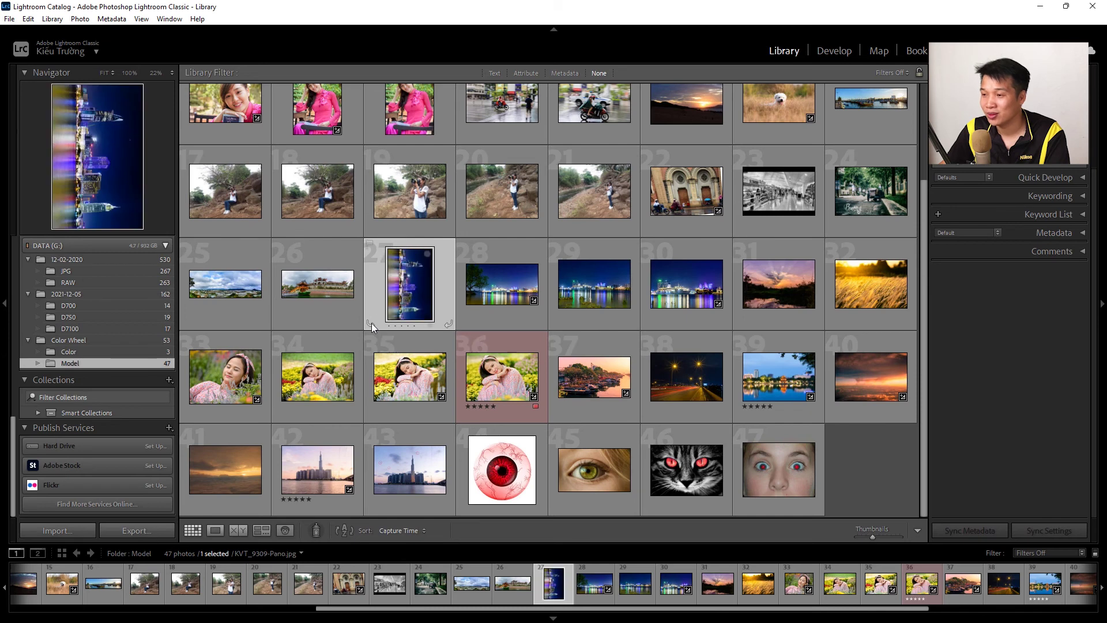
key("F5")
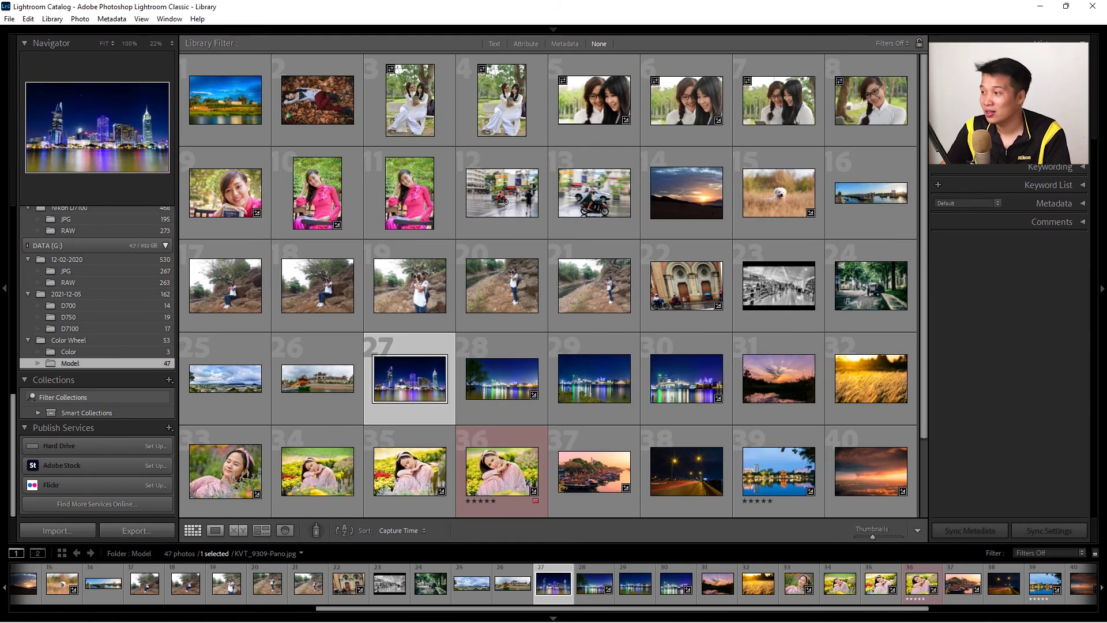
mouse_move(317, 190)
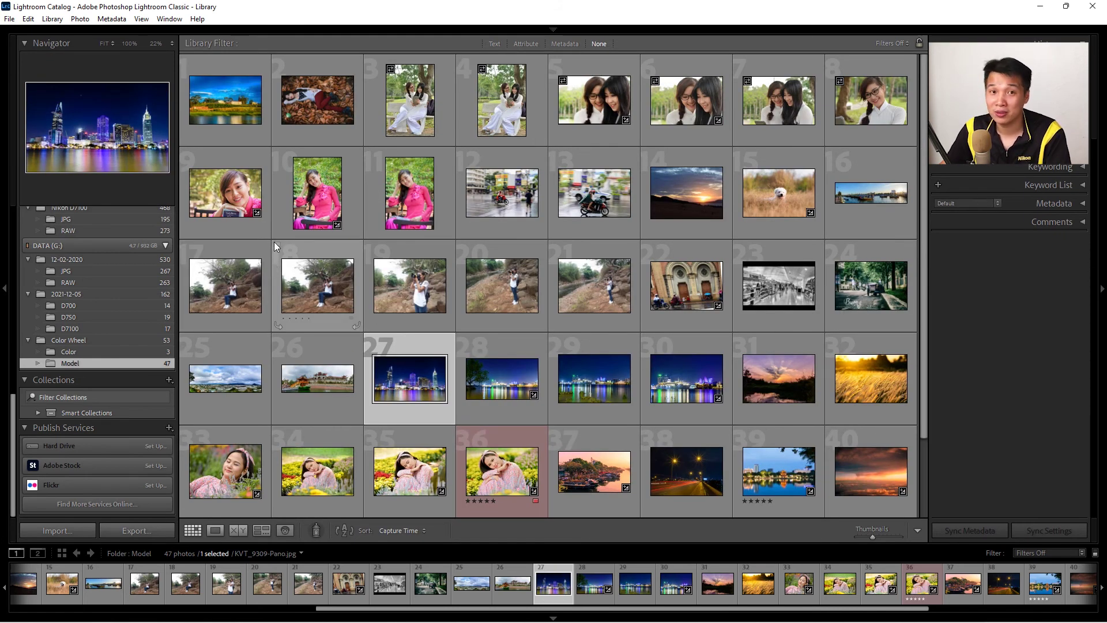
Set Panel End Marks to Small Flourish in the Interface preferences and confirm with OK.
left_click(26, 20)
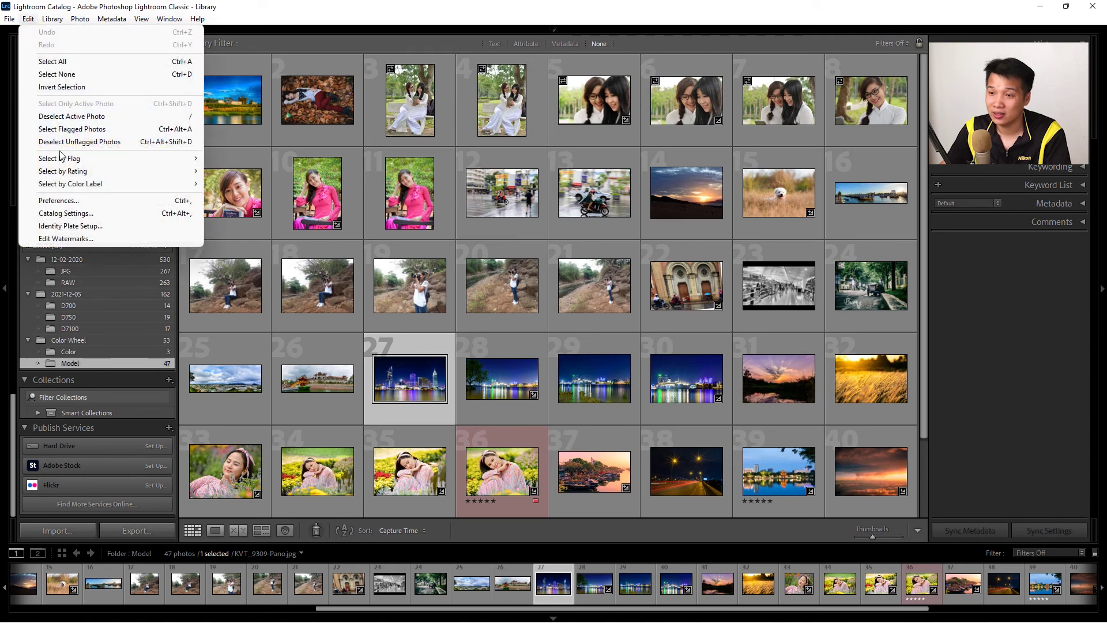
left_click(68, 199)
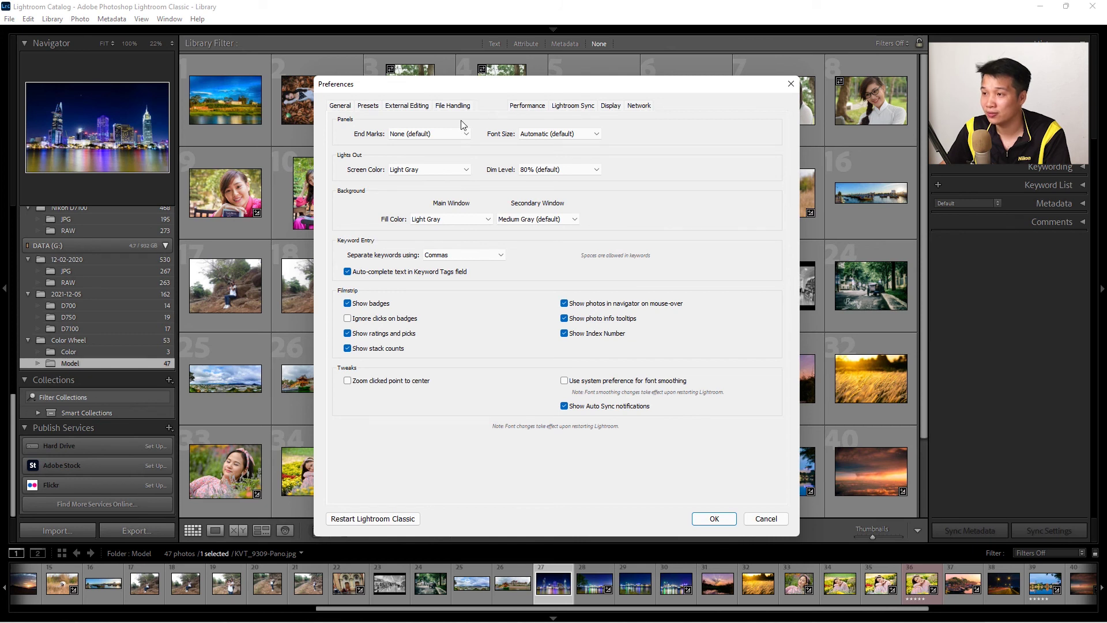
left_click(436, 135)
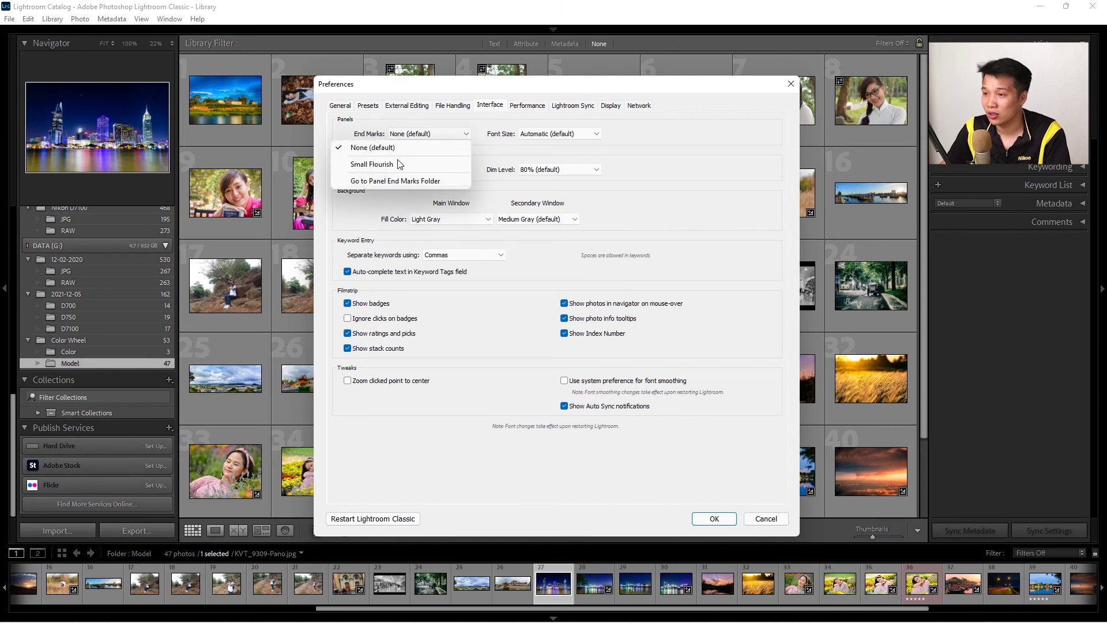
left_click(381, 166)
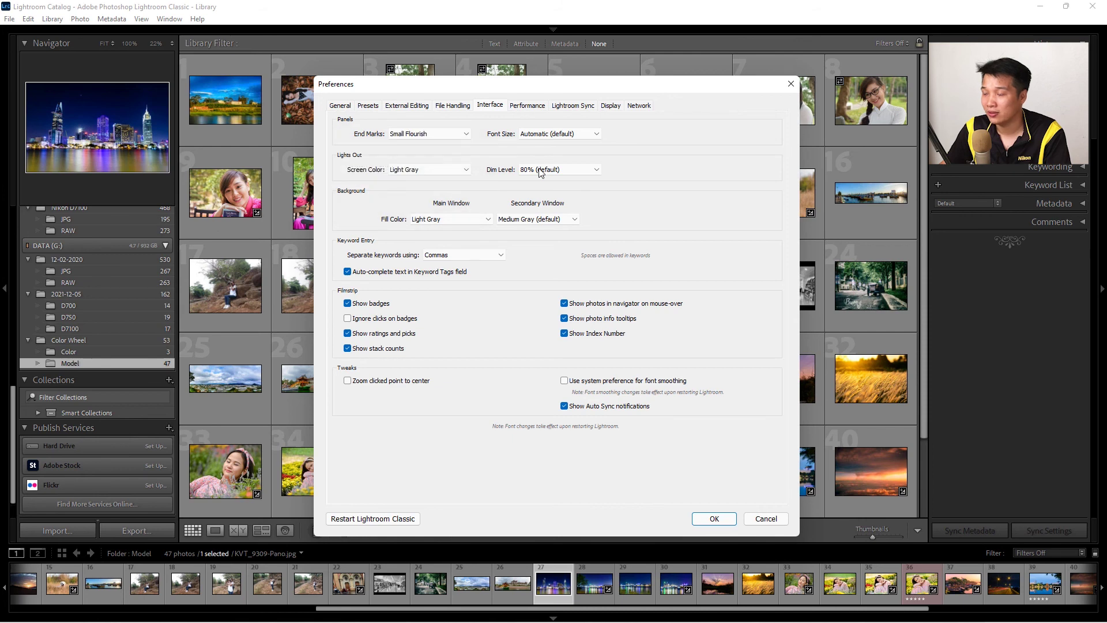
left_click(715, 518)
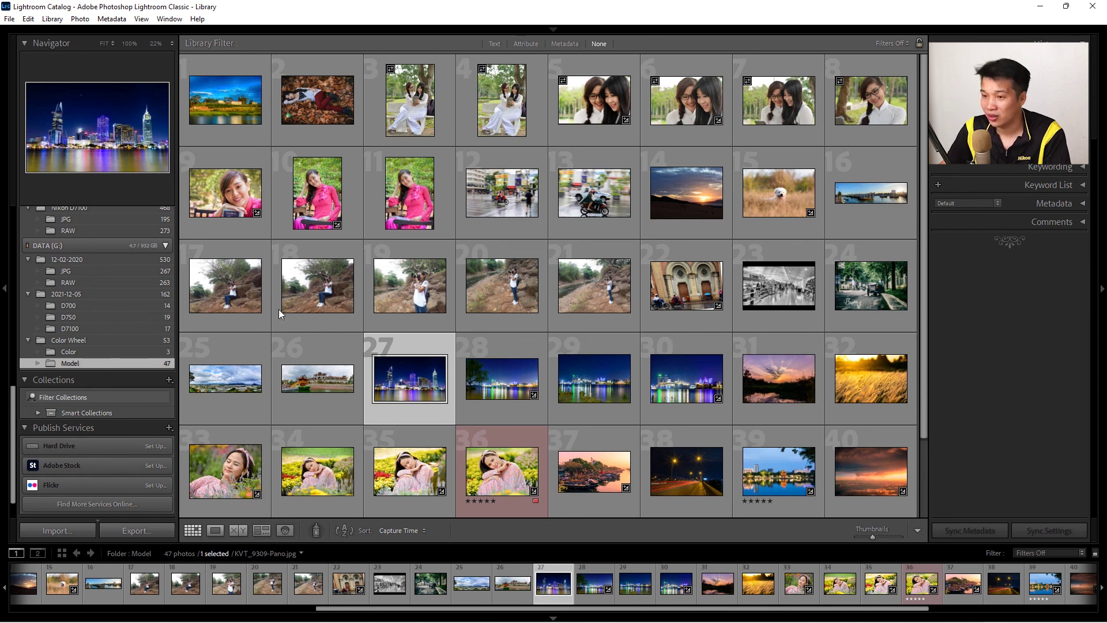
scroll(121, 300, "down", 2)
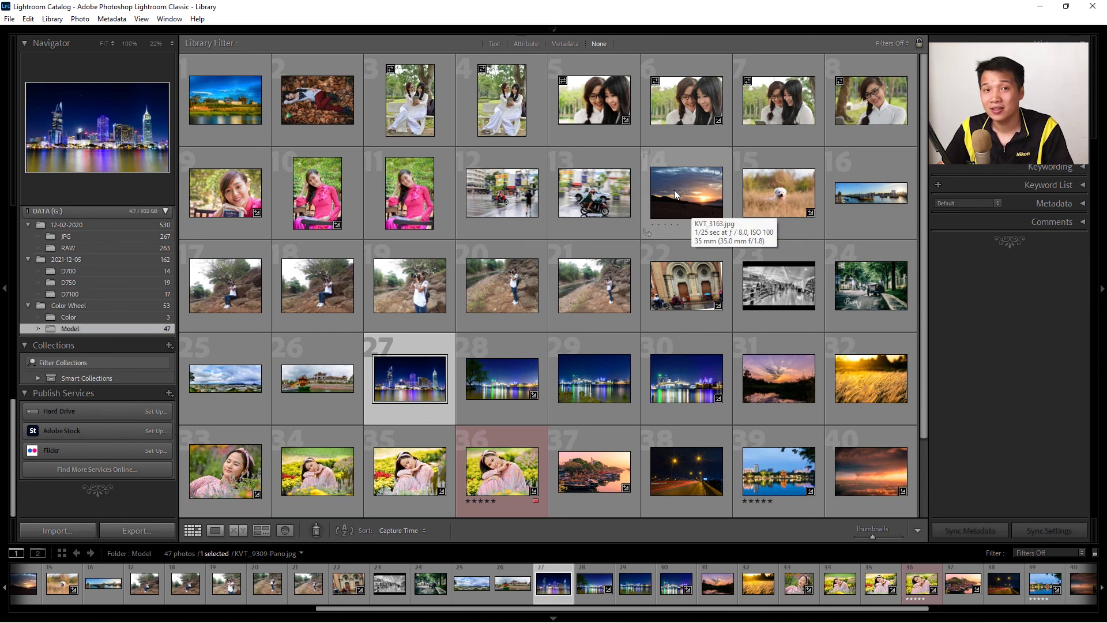